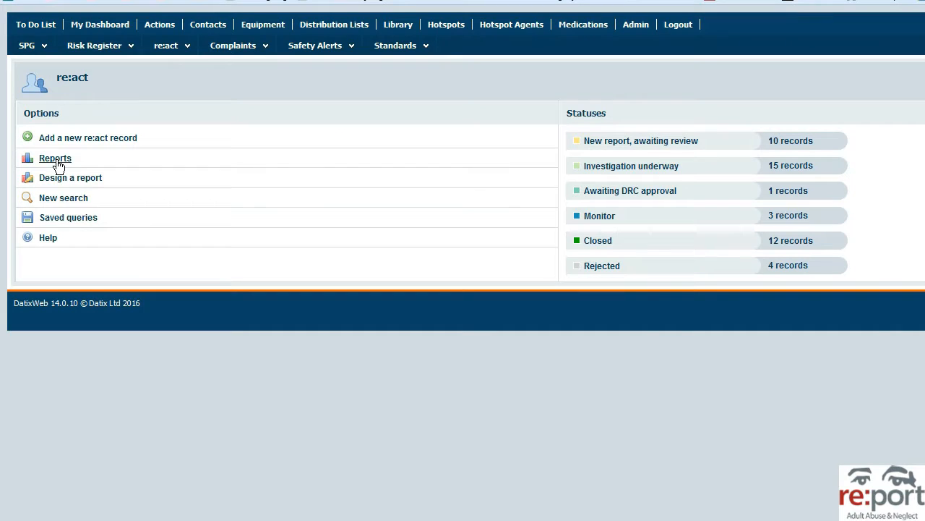
Step: Open the re:act Reports list and pick the suspected neglect bar chart report
{"action": "left_click", "coordinate": [55, 159]}
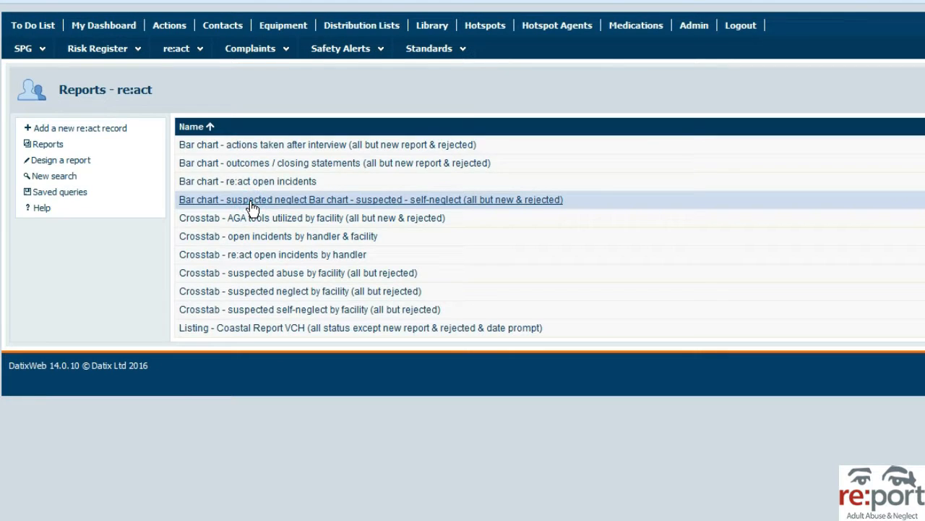
{"action": "left_click", "coordinate": [249, 199]}
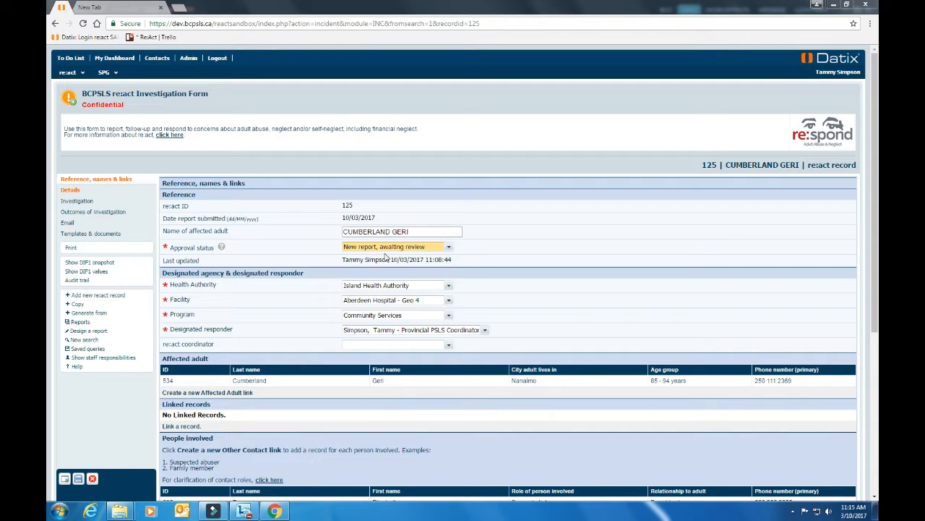
Step: Change record 125's approval status to Investigation underway and save it
{"action": "left_click", "coordinate": [449, 248]}
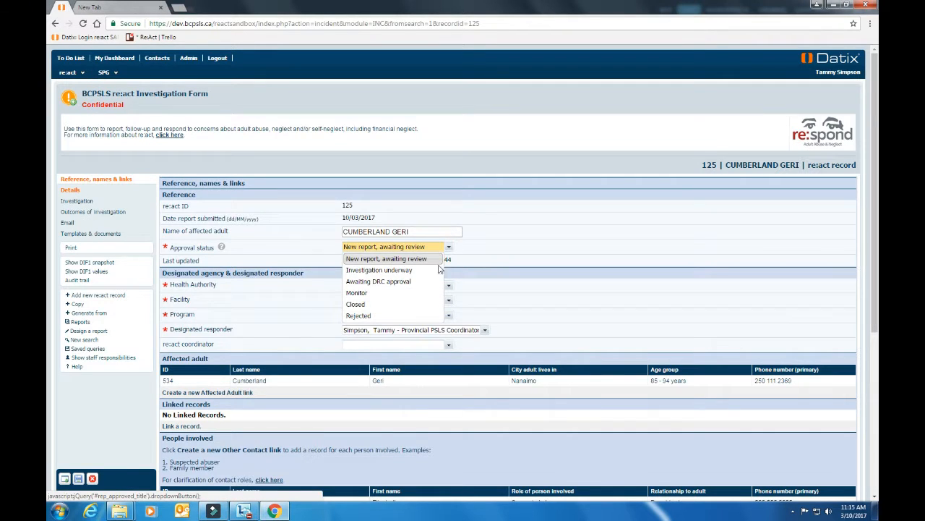
{"action": "left_click", "coordinate": [423, 271]}
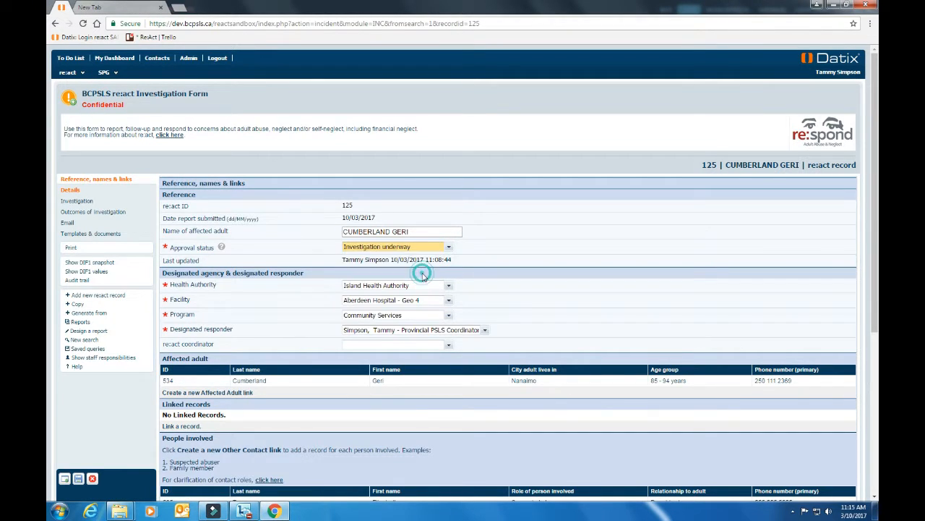
{"action": "left_click", "coordinate": [78, 478]}
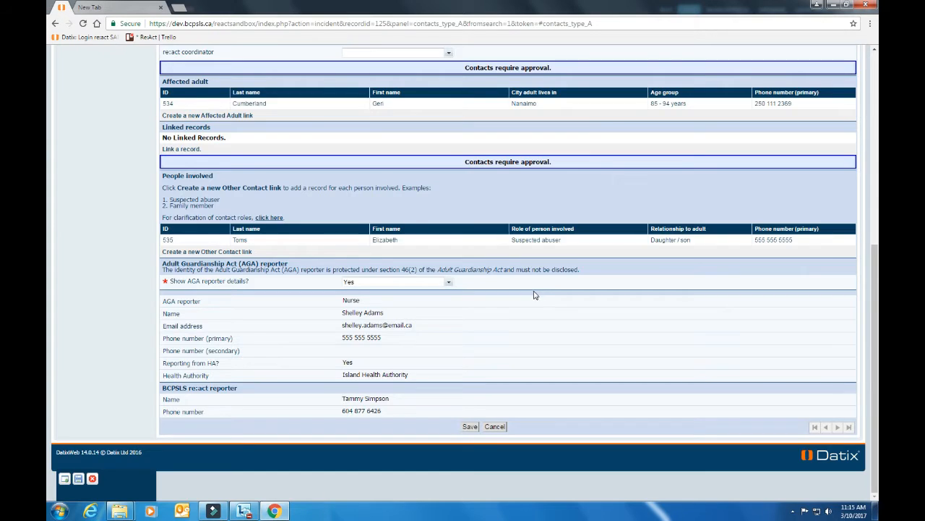
{"action": "scroll", "coordinate": [537, 296], "scroll_direction": "up", "scroll_amount": 5}
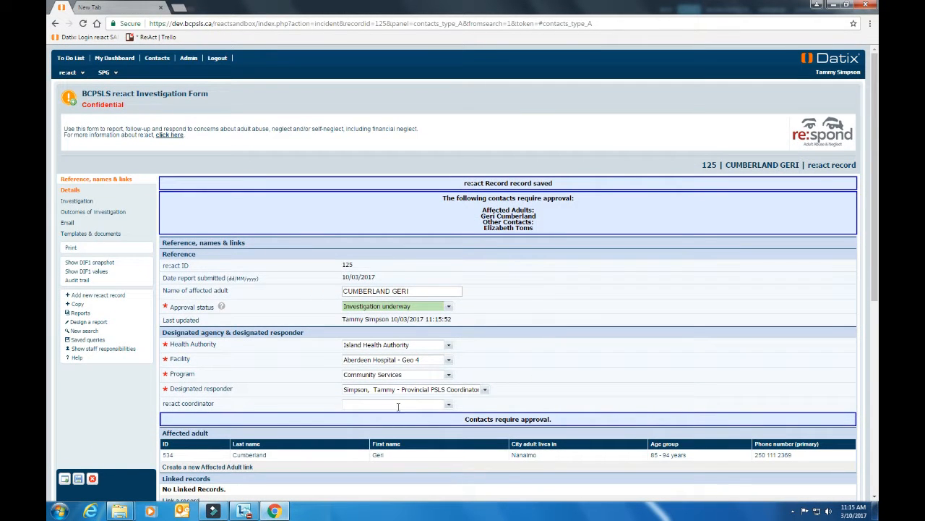
Step: Make the BCPSLS coordinator record 125's re:act coordinator and save the record
{"action": "left_click", "coordinate": [449, 403]}
{"action": "scroll", "coordinate": [532, 427], "scroll_direction": "down", "scroll_amount": 1}
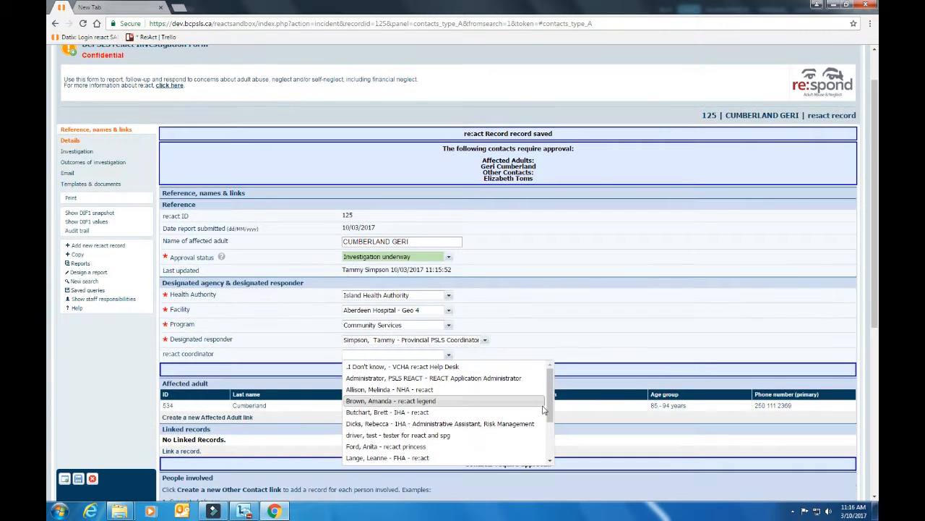
{"action": "left_click_drag", "start_coordinate": [550, 396], "coordinate": [550, 433]}
{"action": "left_click", "coordinate": [466, 426]}
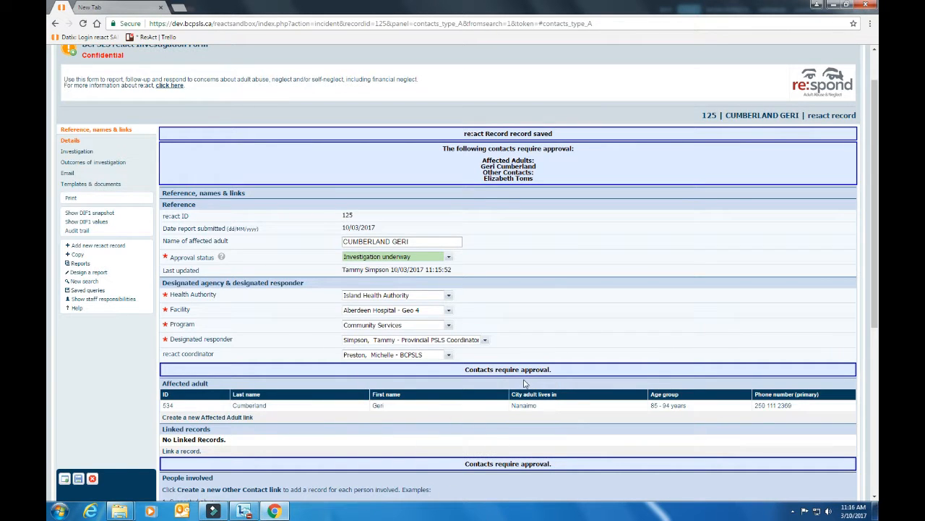
{"action": "left_click", "coordinate": [78, 479]}
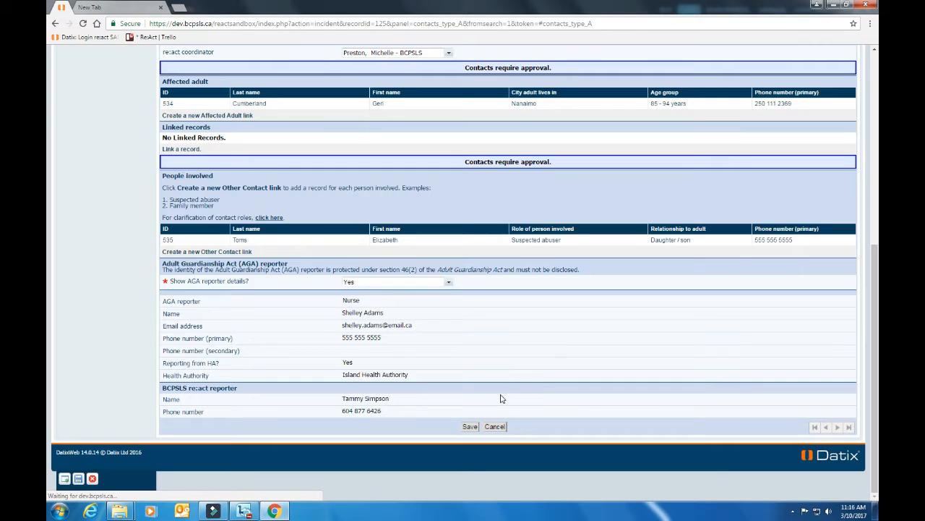
{"action": "scroll", "coordinate": [527, 376], "scroll_direction": "up", "scroll_amount": 3}
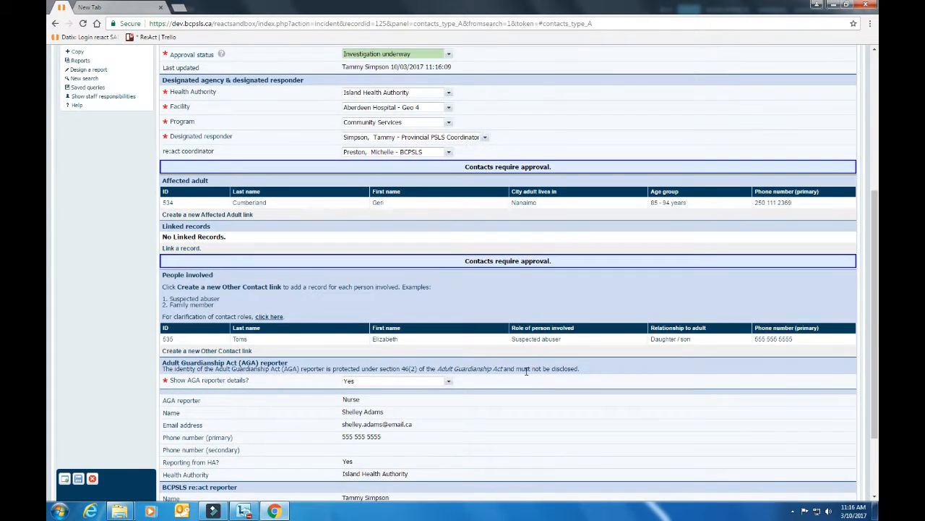
{"action": "scroll", "coordinate": [527, 375], "scroll_direction": "up", "scroll_amount": 2}
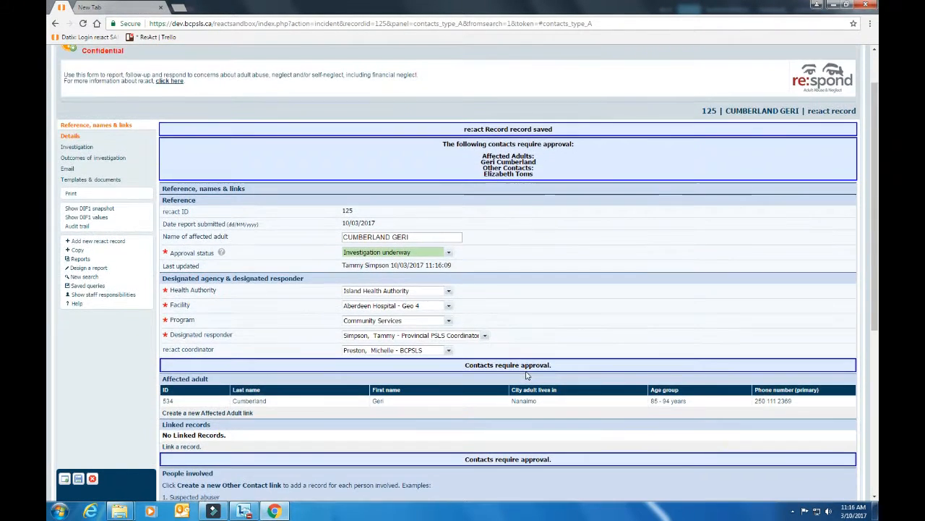
{"action": "scroll", "coordinate": [526, 375], "scroll_direction": "down", "scroll_amount": 1}
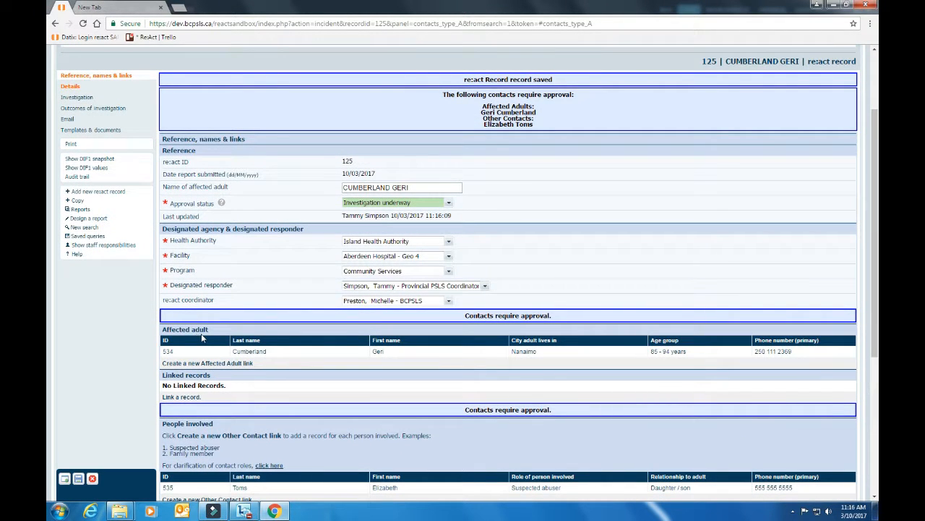
Step: Open affected adult contact 534 and confirm no matching duplicate contacts exist
{"action": "left_click", "coordinate": [167, 352]}
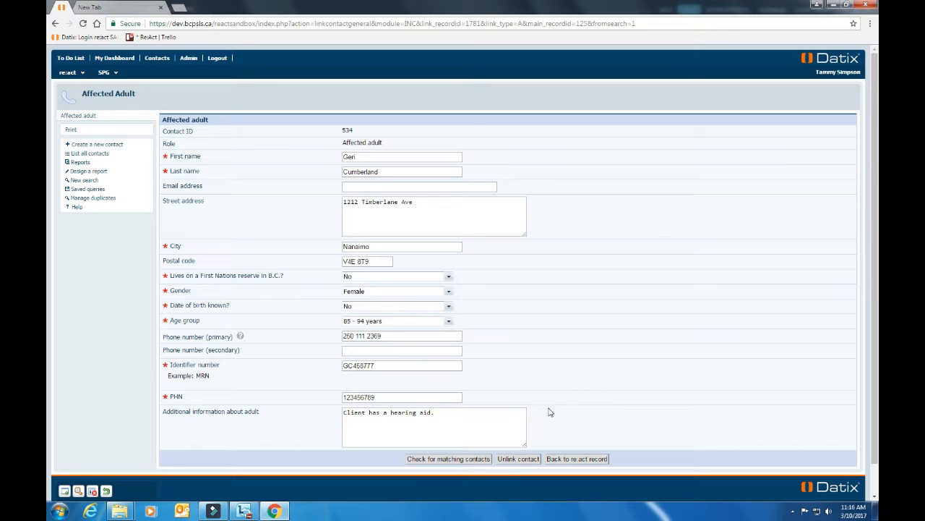
{"action": "left_click", "coordinate": [434, 462]}
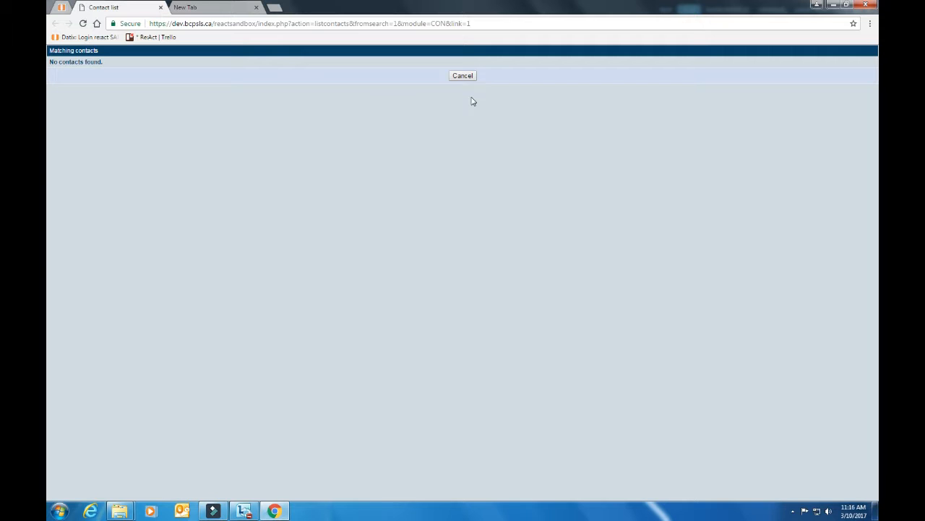
{"action": "left_click", "coordinate": [462, 76]}
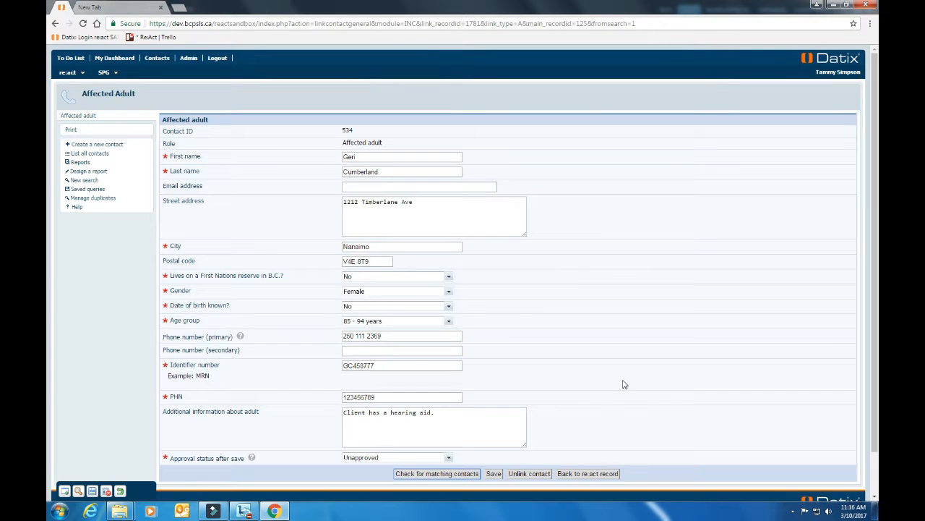
Step: Set the contact's approval status to Approved and save it
{"action": "left_click", "coordinate": [449, 457]}
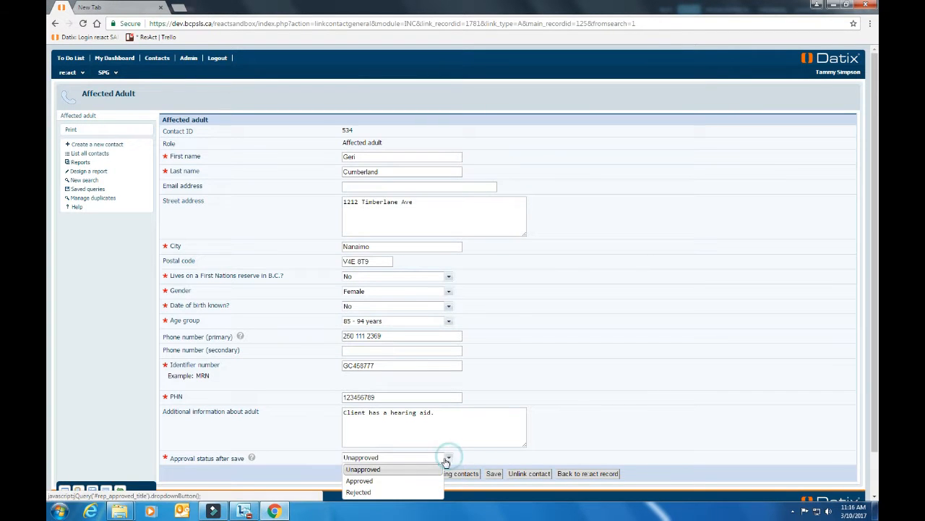
{"action": "left_click", "coordinate": [402, 481]}
{"action": "left_click", "coordinate": [493, 474]}
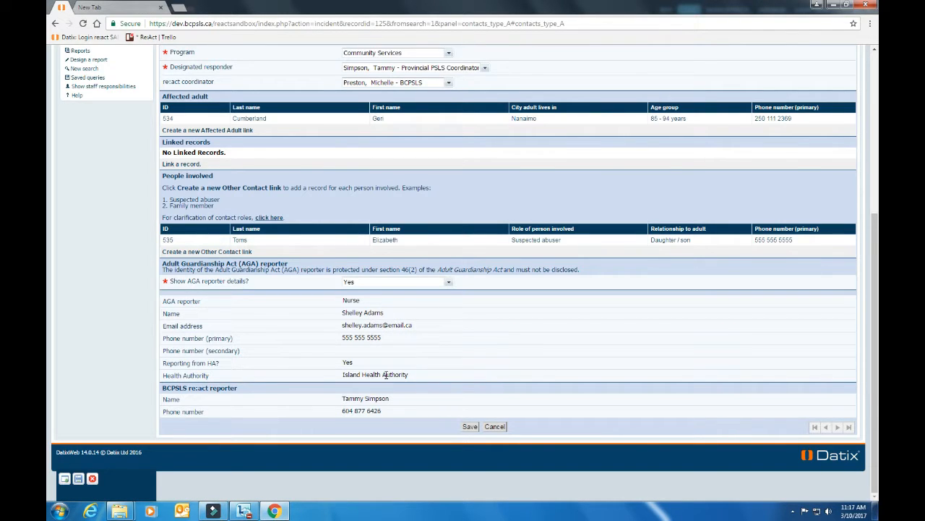
Step: Set 'Show AGA reporter details?' to No and save record 125
{"action": "left_click", "coordinate": [449, 285]}
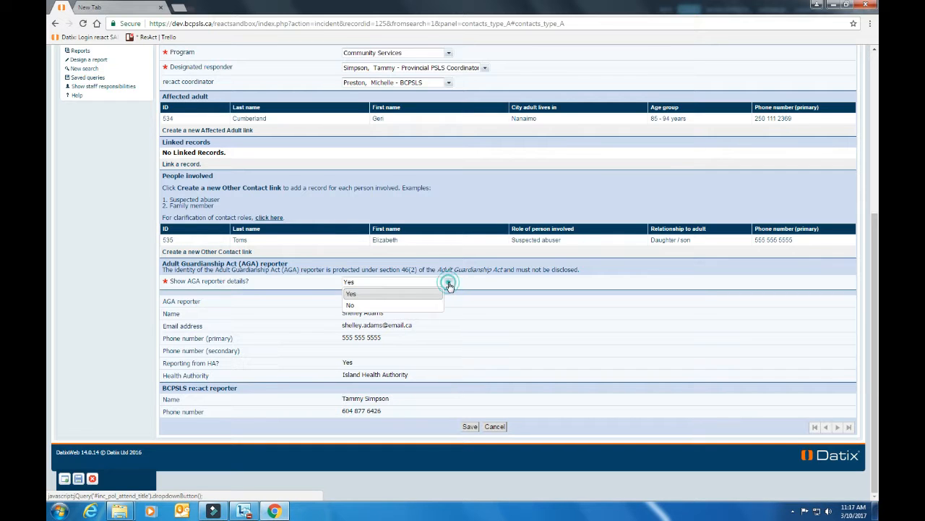
{"action": "left_click", "coordinate": [409, 306]}
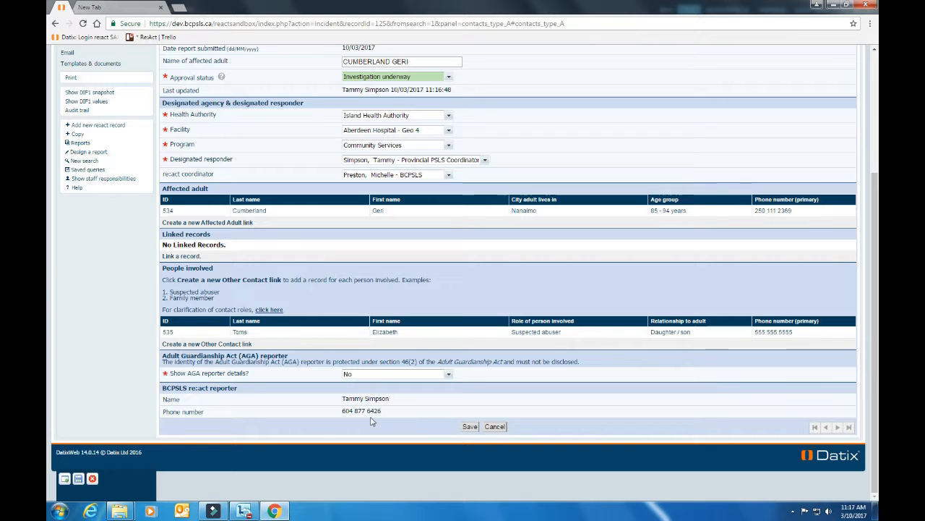
{"action": "left_click", "coordinate": [469, 427]}
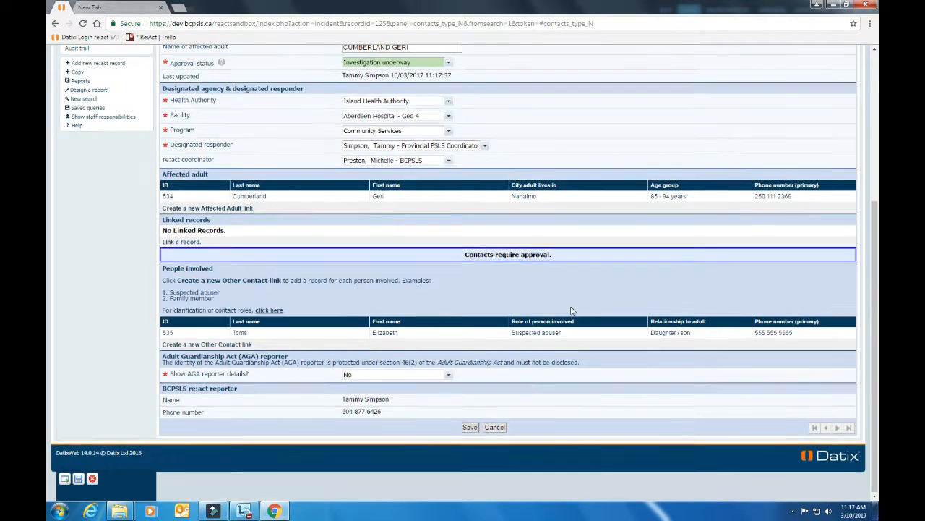
{"action": "scroll", "coordinate": [568, 306], "scroll_direction": "up", "scroll_amount": 3}
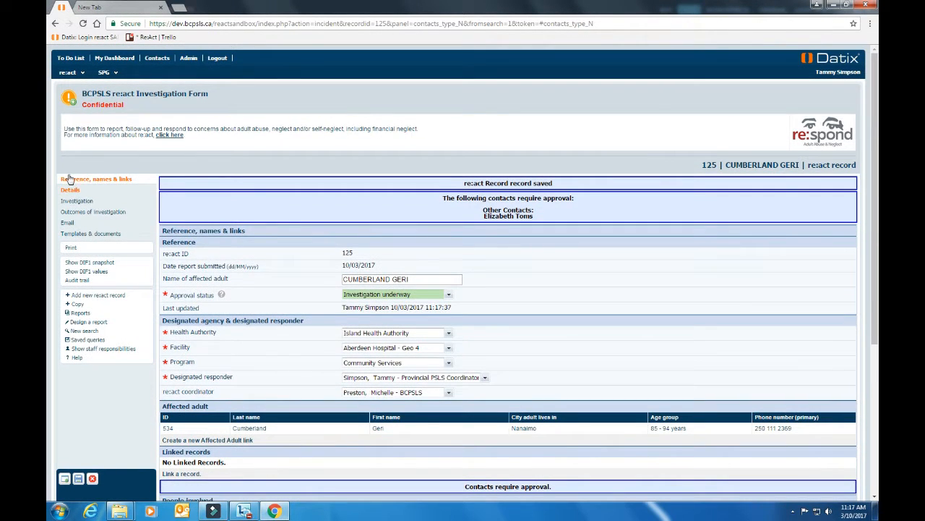
Step: Show record 125's Details panel with the description, degree of harm and living situation
{"action": "left_click", "coordinate": [72, 192]}
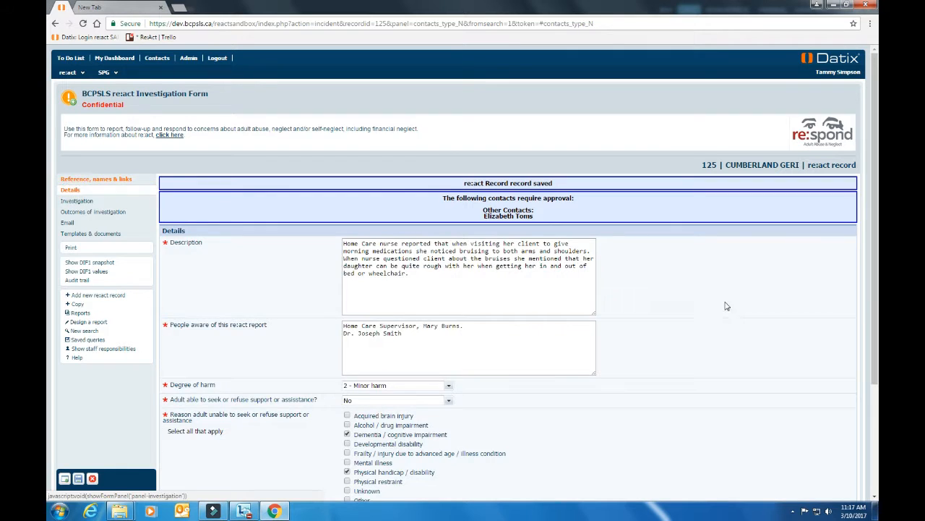
{"action": "scroll", "coordinate": [699, 312], "scroll_direction": "down", "scroll_amount": 1}
{"action": "scroll", "coordinate": [699, 312], "scroll_direction": "down", "scroll_amount": 1}
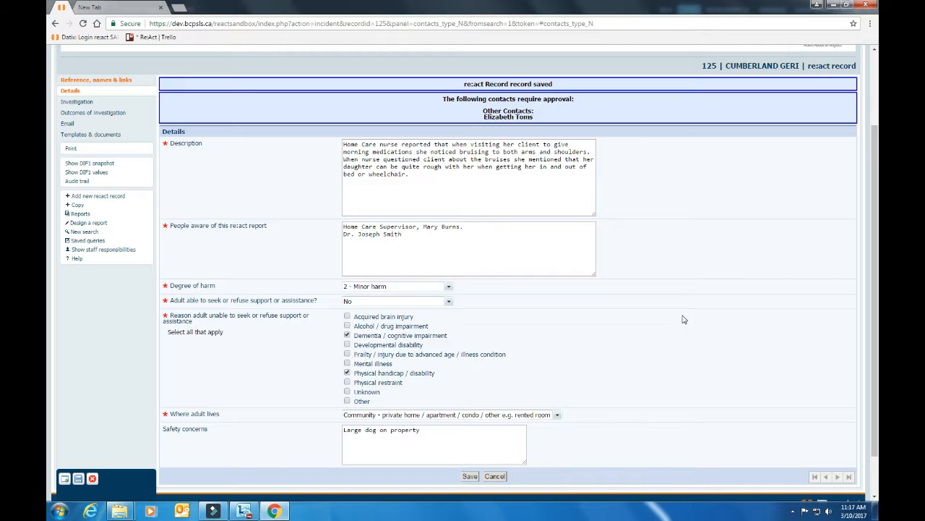
Step: In the Investigation section, answer Yes to suspected abuse and tick Physical abuse / assault
{"action": "left_click", "coordinate": [77, 101]}
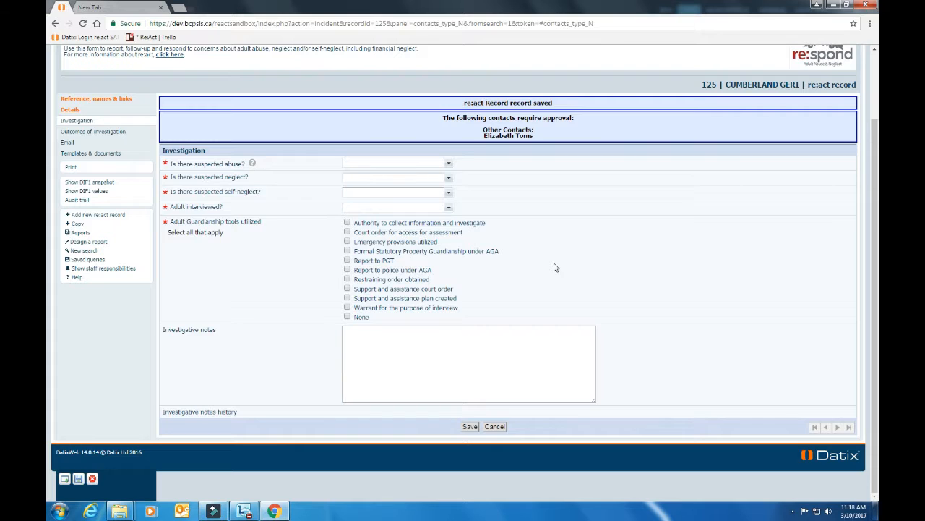
{"action": "left_click", "coordinate": [448, 164]}
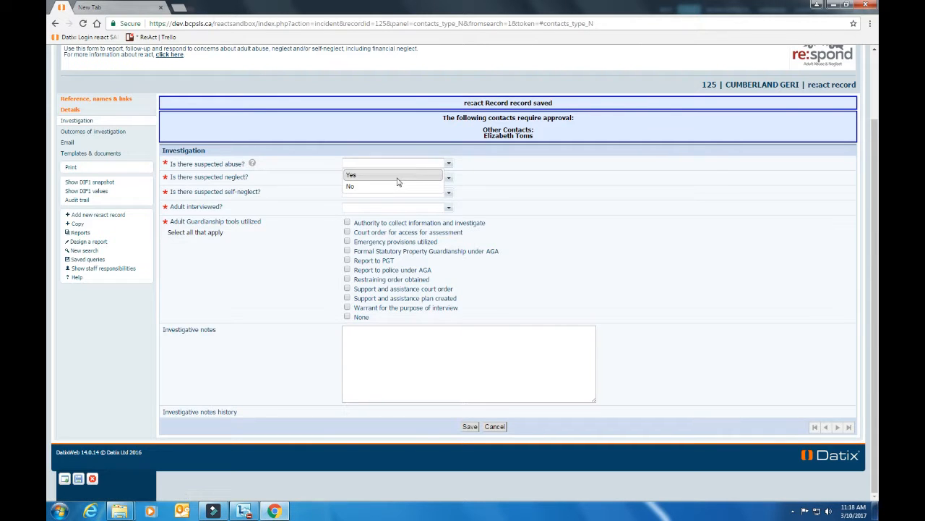
{"action": "left_click", "coordinate": [397, 177]}
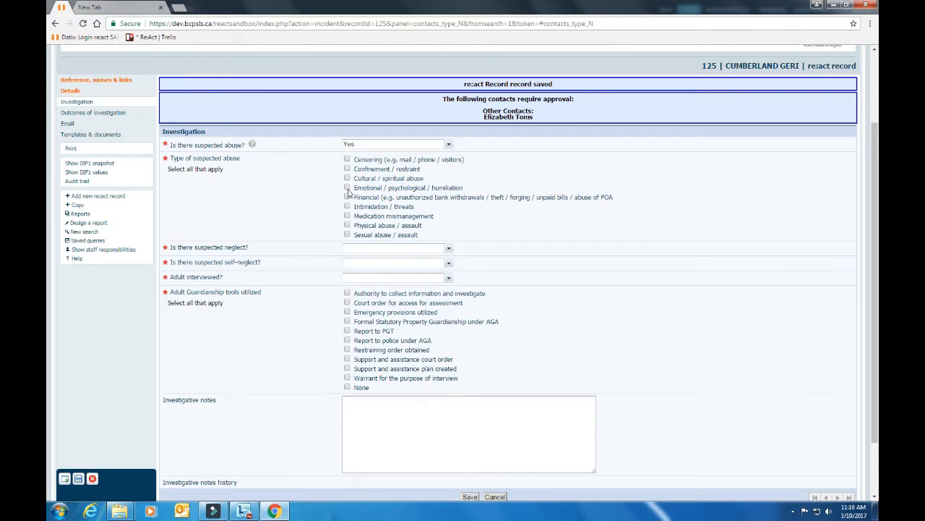
{"action": "left_click", "coordinate": [347, 225]}
Step: Answer Yes to suspected neglect and tick unsafe living conditions
{"action": "left_click", "coordinate": [448, 250]}
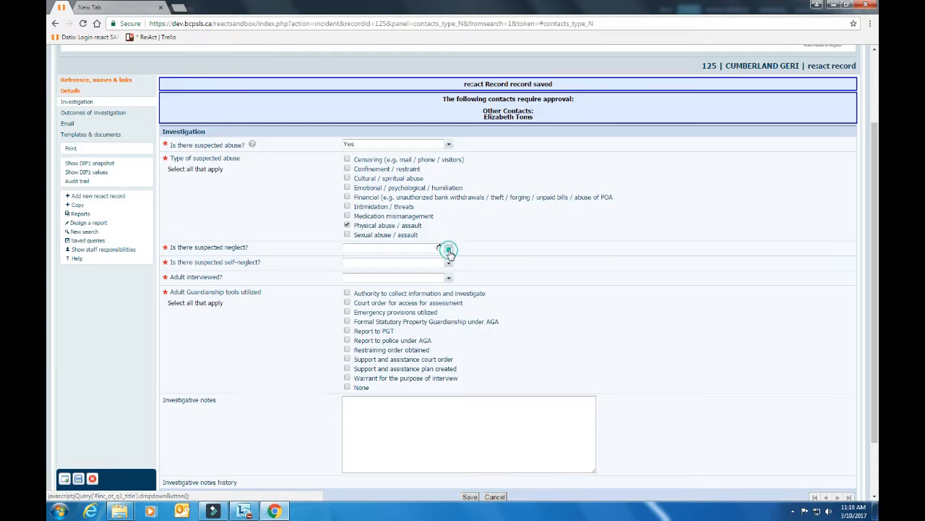
{"action": "left_click", "coordinate": [394, 263]}
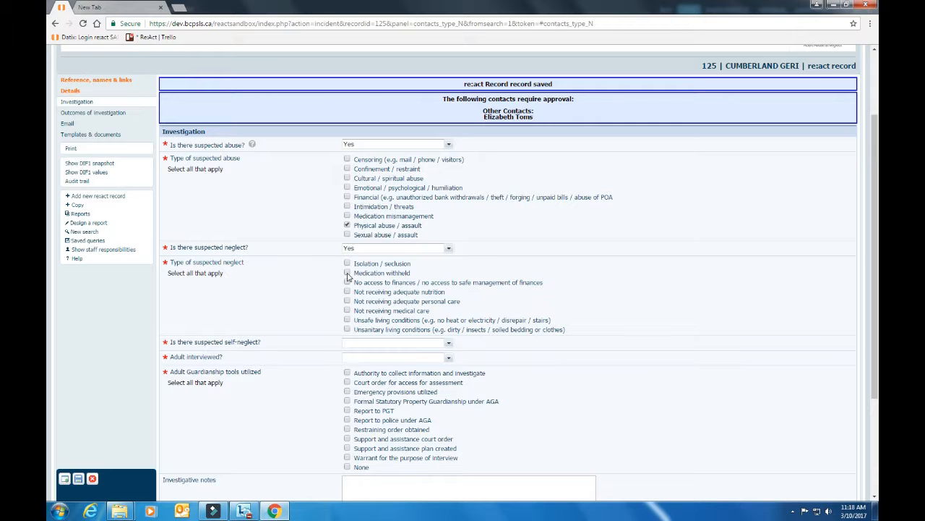
{"action": "left_click", "coordinate": [347, 319]}
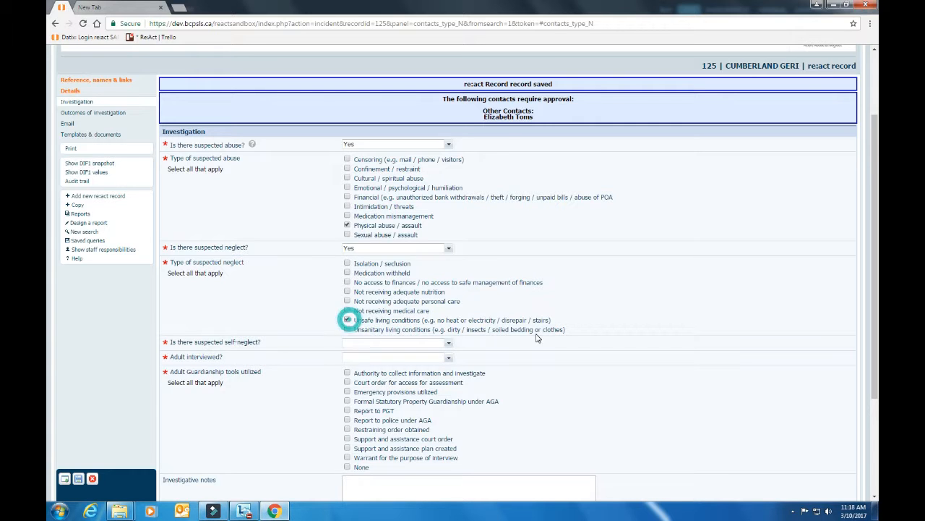
Step: Answer Yes to suspected self-neglect and tick Medication and Personal hygiene
{"action": "scroll", "coordinate": [537, 338], "scroll_direction": "down", "scroll_amount": 1}
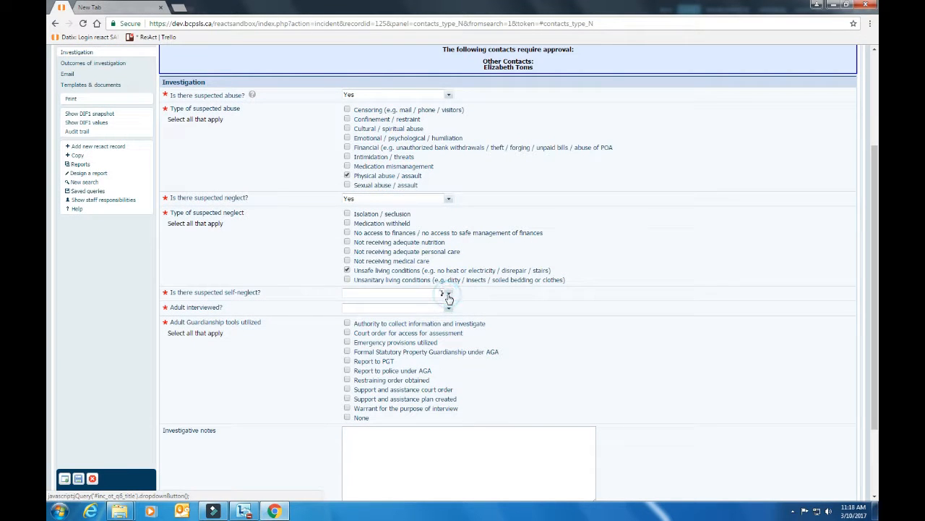
{"action": "left_click", "coordinate": [448, 297]}
{"action": "left_click", "coordinate": [383, 307]}
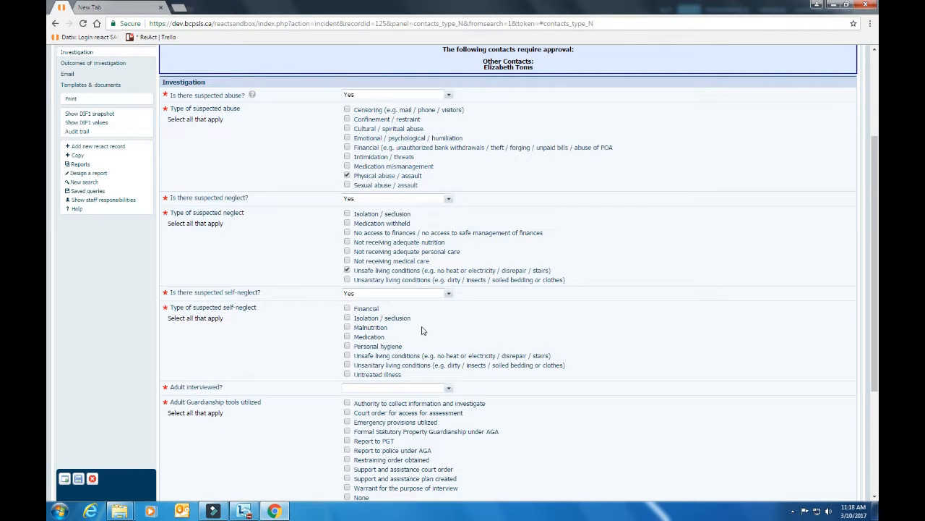
{"action": "left_click", "coordinate": [347, 337]}
{"action": "left_click", "coordinate": [348, 347]}
Step: Set 'Adult interviewed?' to No
{"action": "scroll", "coordinate": [535, 352], "scroll_direction": "down", "scroll_amount": 2}
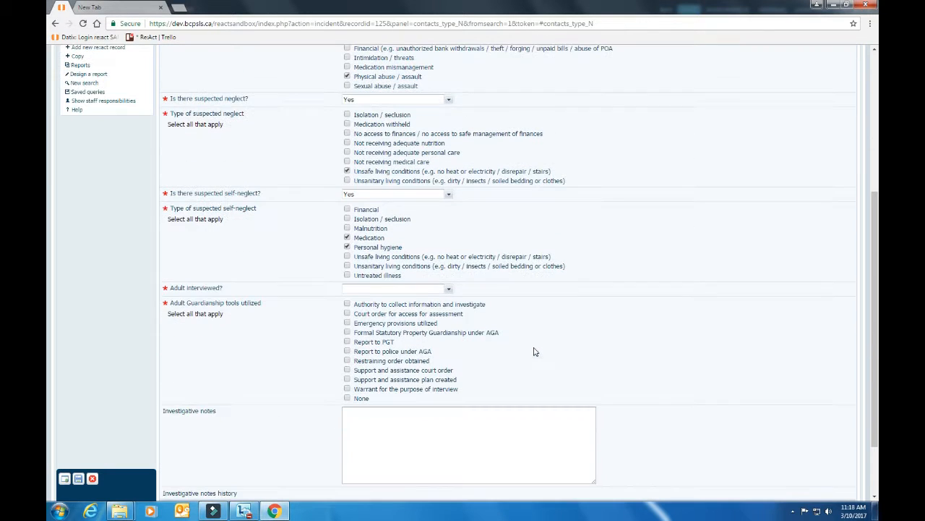
{"action": "left_click", "coordinate": [447, 290]}
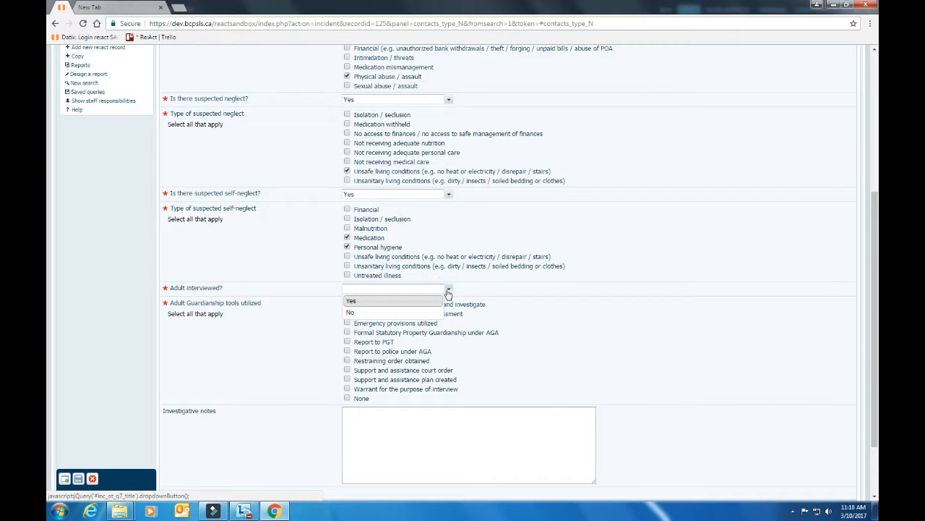
{"action": "left_click", "coordinate": [407, 311]}
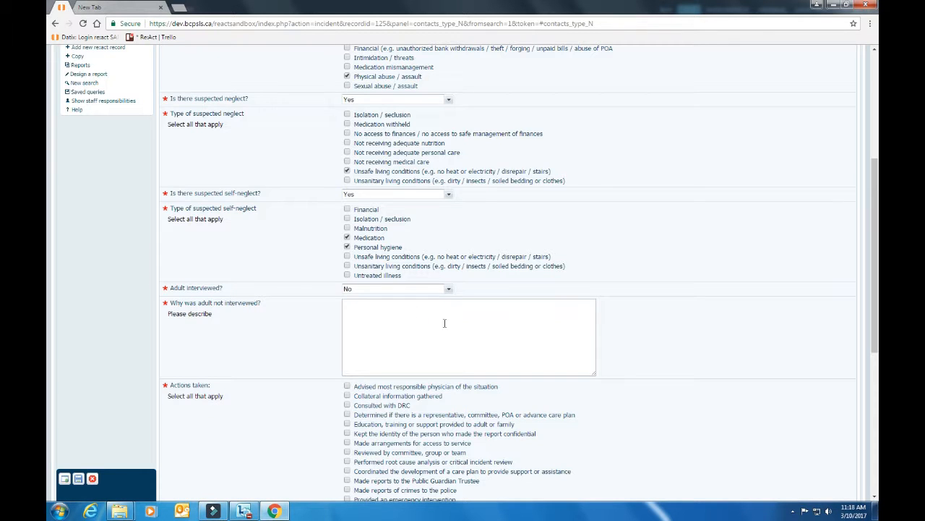
Step: Change 'Adult interviewed?' to Yes
{"action": "left_click", "coordinate": [376, 320]}
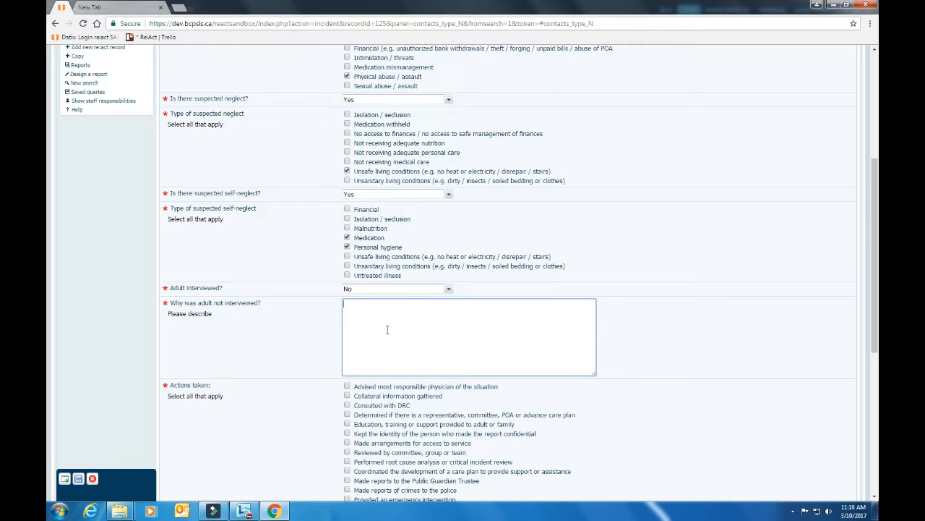
{"action": "scroll", "coordinate": [389, 331], "scroll_direction": "down", "scroll_amount": 3}
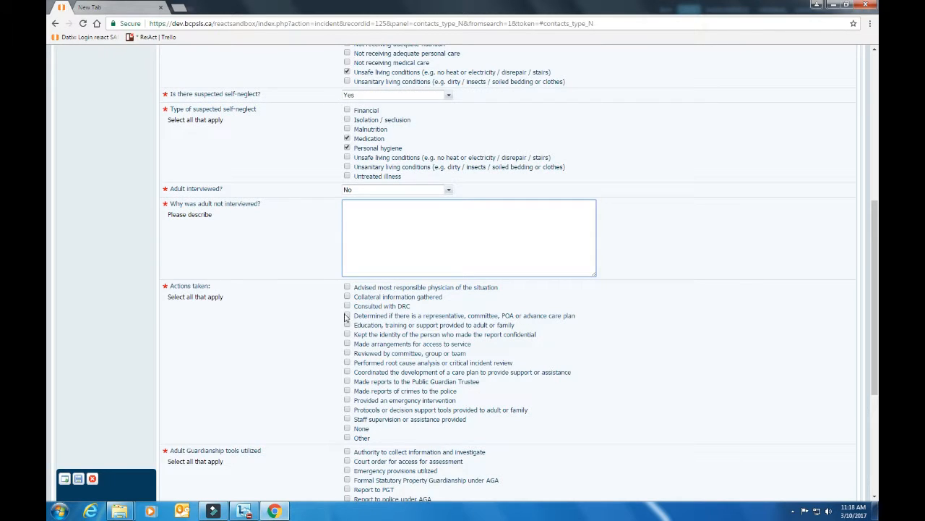
{"action": "left_click", "coordinate": [447, 189]}
{"action": "left_click", "coordinate": [390, 202]}
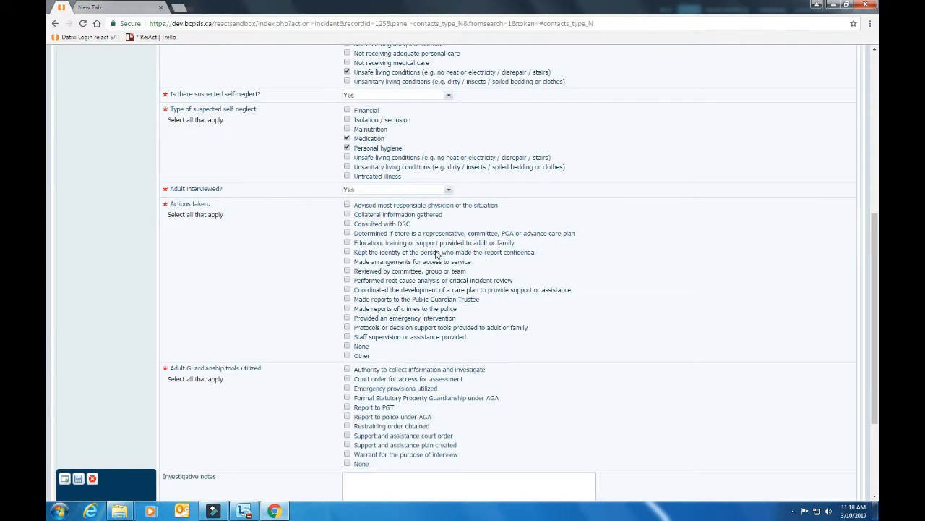
Step: Tick Consulted with DRC, coordinating a care plan, and protocols/decision support tools as actions taken
{"action": "left_click", "coordinate": [348, 224]}
{"action": "left_click", "coordinate": [349, 290]}
{"action": "left_click", "coordinate": [347, 327]}
Step: Tick the access-for-assessment and support-and-assistance court orders as guardianship tools, then save
{"action": "scroll", "coordinate": [557, 316], "scroll_direction": "down", "scroll_amount": 2}
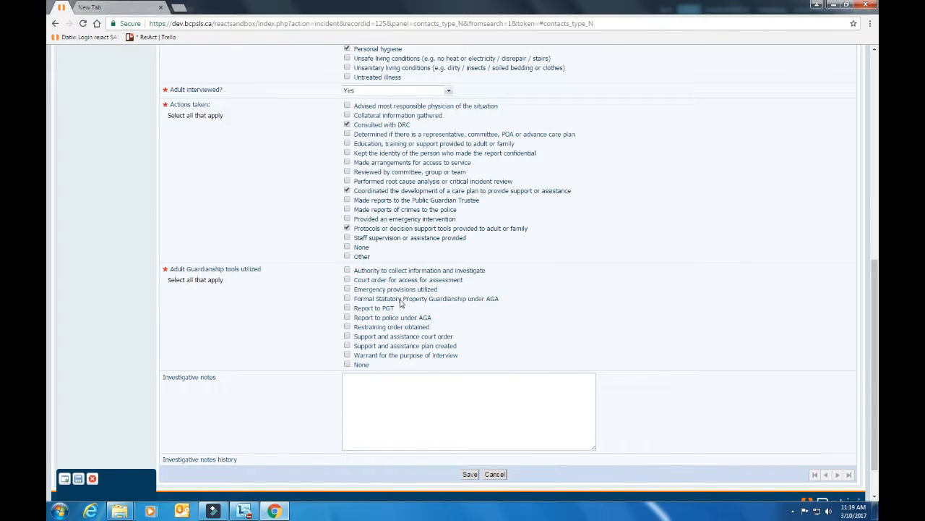
{"action": "left_click", "coordinate": [347, 280]}
{"action": "left_click", "coordinate": [347, 336]}
{"action": "left_click", "coordinate": [376, 397]}
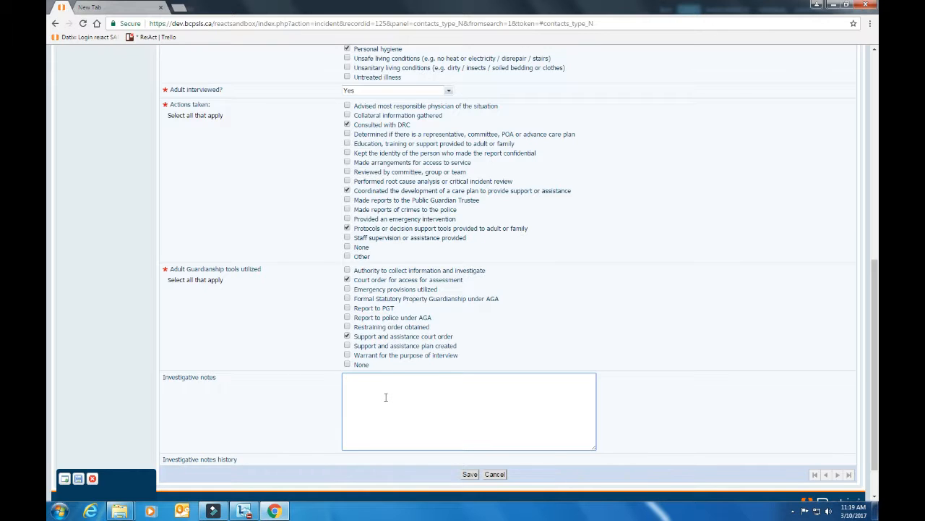
{"action": "left_click", "coordinate": [470, 474]}
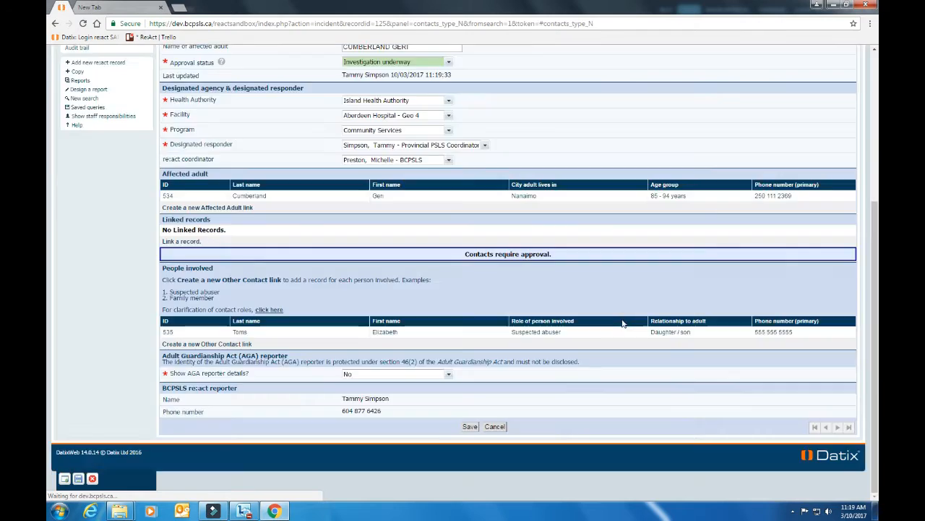
Step: In Outcomes of investigation, record that the adult cannot seek support
{"action": "scroll", "coordinate": [622, 319], "scroll_direction": "up", "scroll_amount": 3}
{"action": "scroll", "coordinate": [620, 319], "scroll_direction": "up", "scroll_amount": 2}
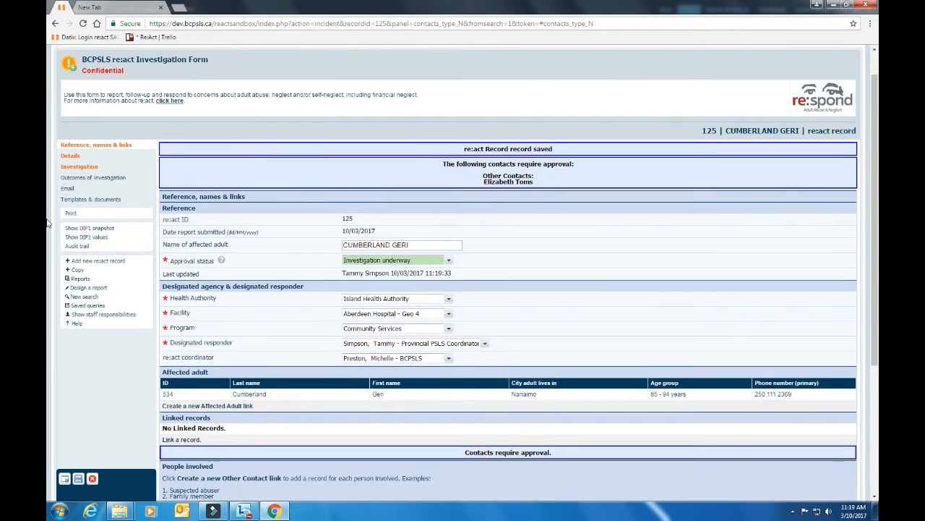
{"action": "left_click", "coordinate": [88, 180]}
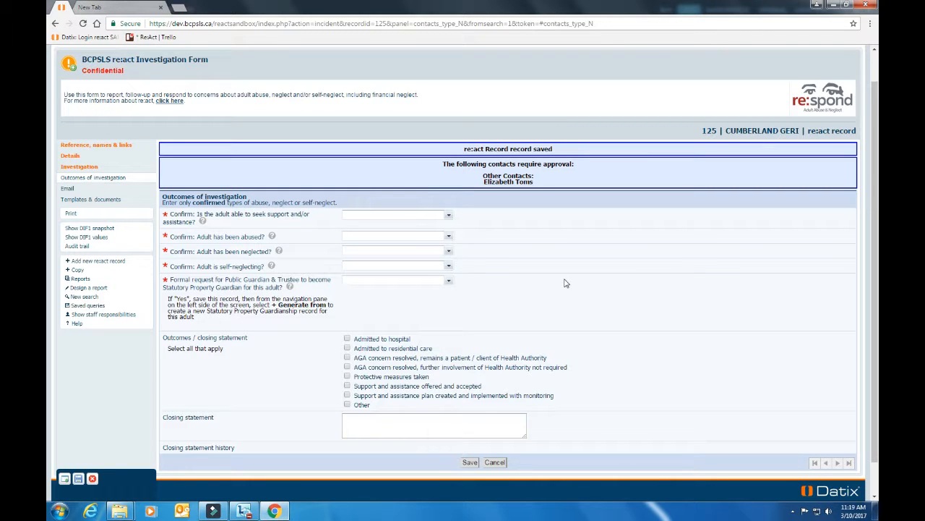
{"action": "left_click", "coordinate": [450, 217]}
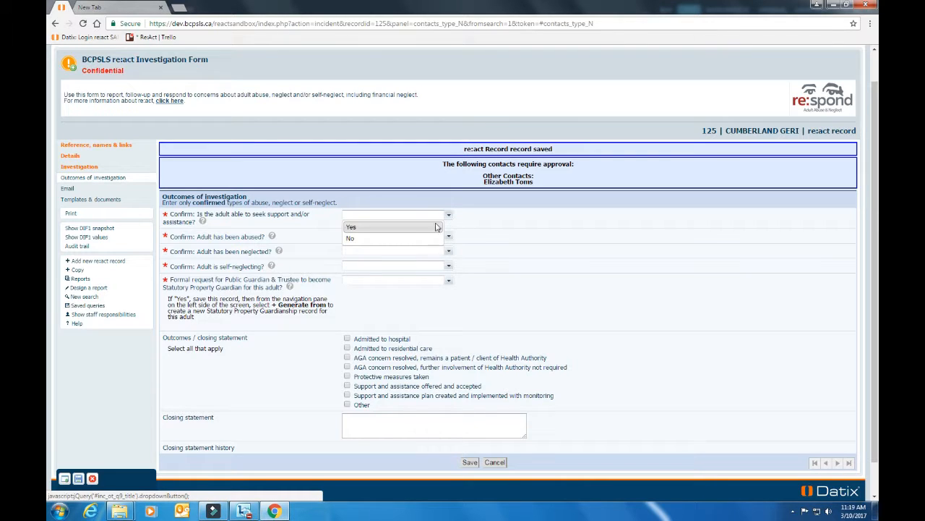
{"action": "left_click", "coordinate": [406, 239]}
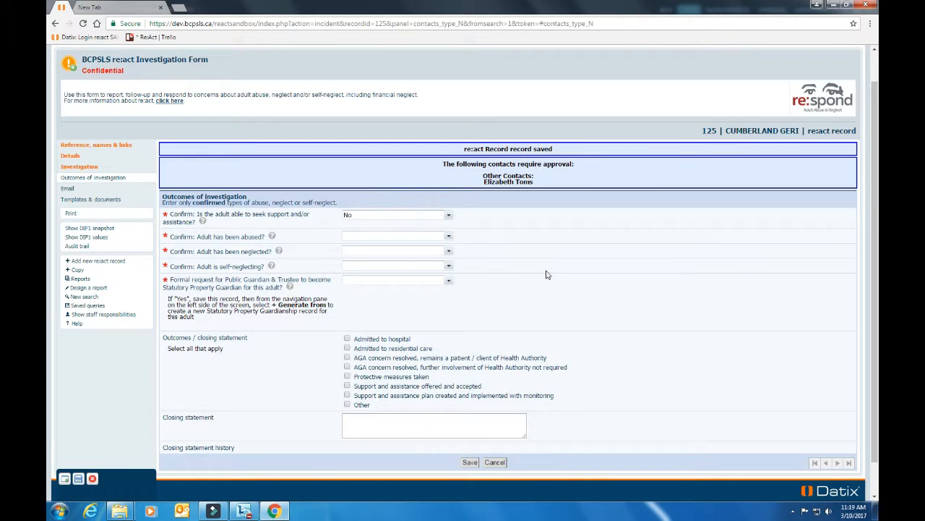
Step: Confirm physical abuse and record that neglect is not confirmed
{"action": "left_click", "coordinate": [448, 237]}
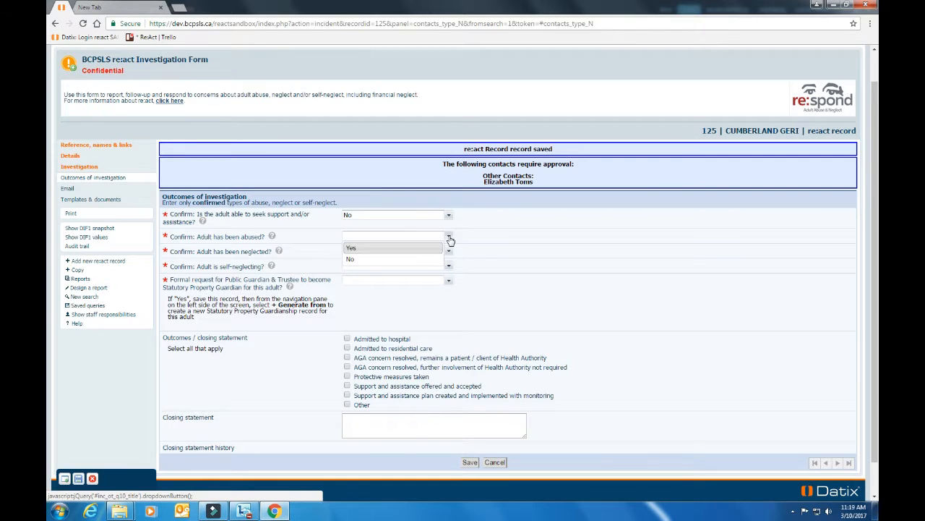
{"action": "left_click", "coordinate": [417, 250]}
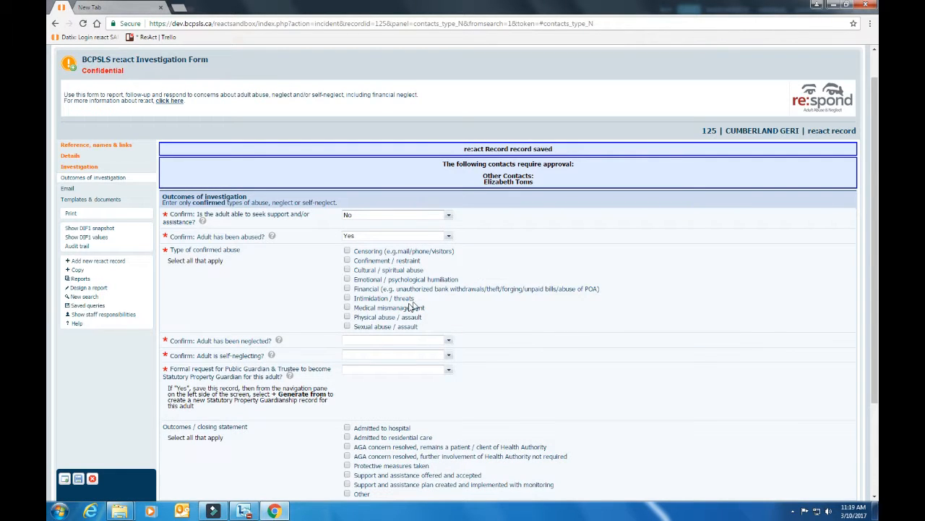
{"action": "left_click", "coordinate": [347, 317]}
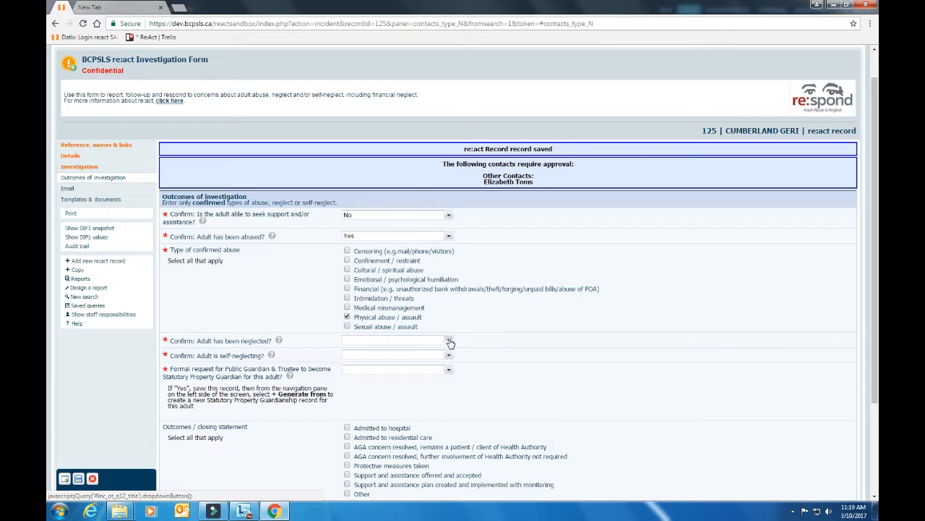
{"action": "left_click", "coordinate": [449, 340]}
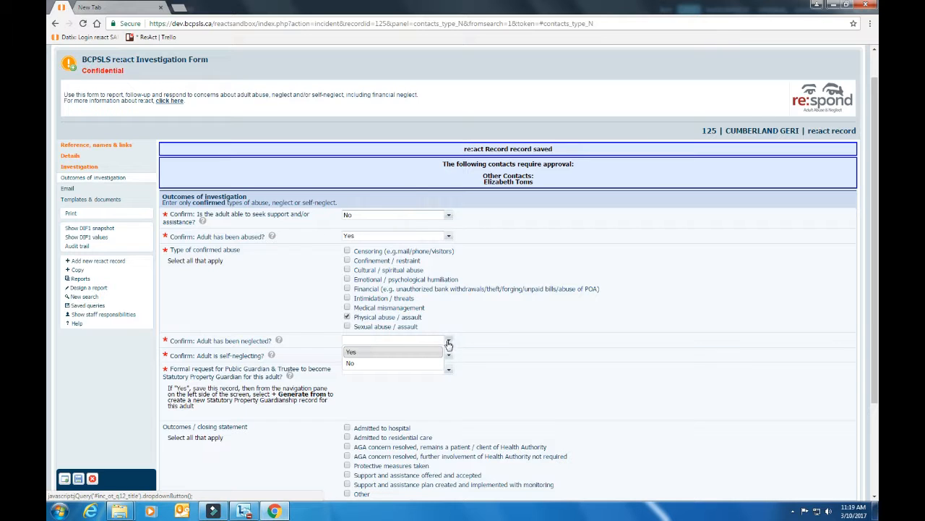
{"action": "left_click", "coordinate": [375, 364]}
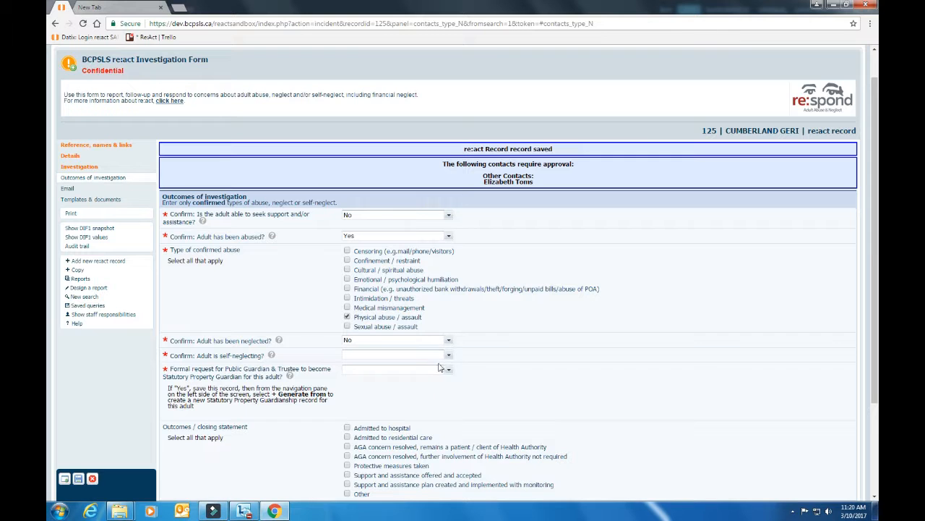
Step: Confirm self-neglect, ticking Personal hygiene and Malnutrition
{"action": "left_click", "coordinate": [451, 355]}
{"action": "scroll", "coordinate": [433, 362], "scroll_direction": "down", "scroll_amount": 1}
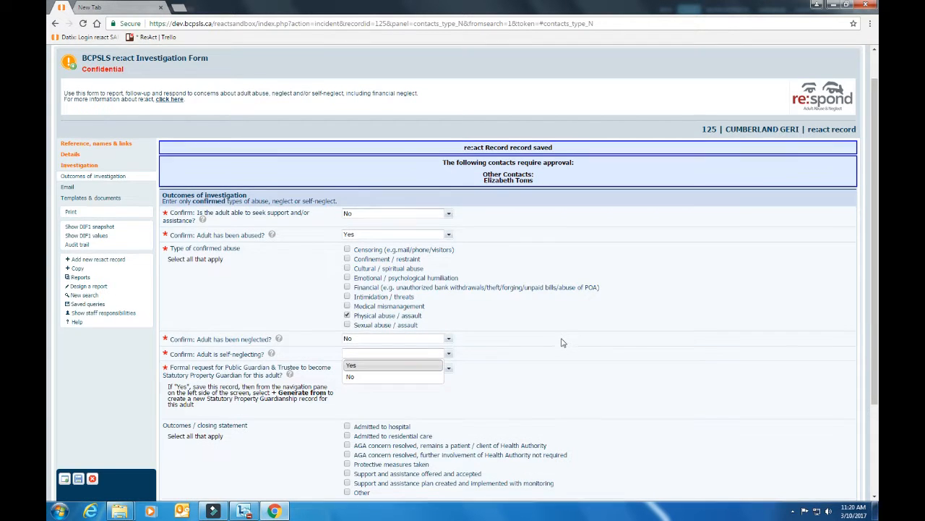
{"action": "left_click", "coordinate": [417, 318]}
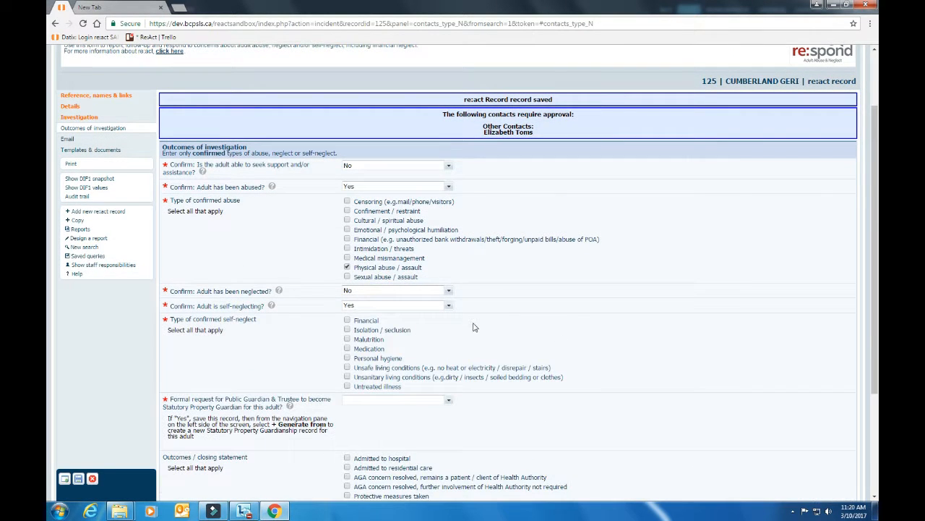
{"action": "left_click", "coordinate": [348, 358]}
{"action": "left_click", "coordinate": [348, 339]}
Step: Set the formal guardianship request to No and tick AGA concern resolved plus support offered and accepted
{"action": "scroll", "coordinate": [583, 342], "scroll_direction": "down", "scroll_amount": 1}
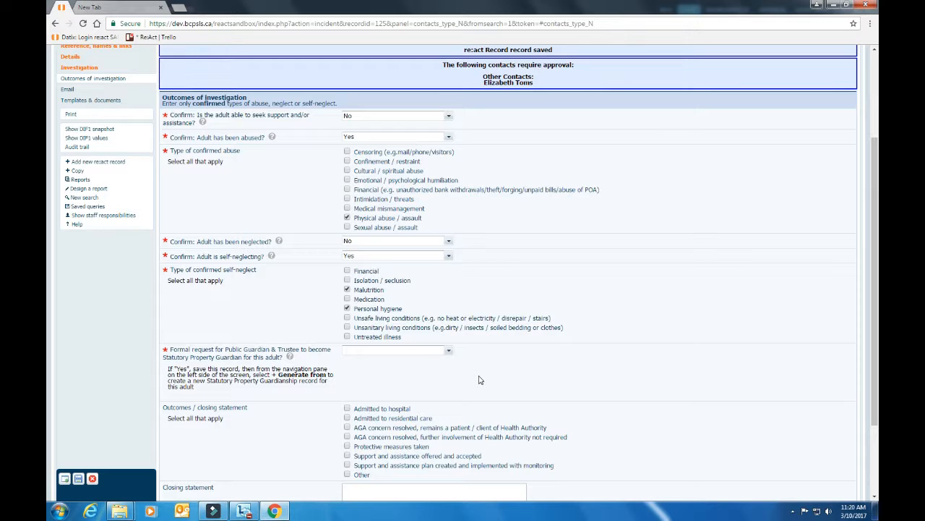
{"action": "left_click", "coordinate": [403, 374]}
{"action": "scroll", "coordinate": [687, 388], "scroll_direction": "down", "scroll_amount": 1}
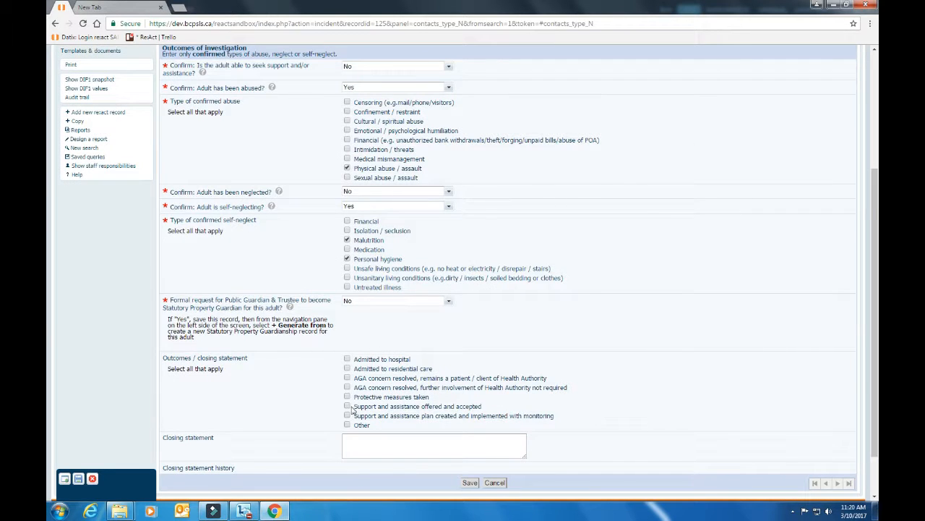
{"action": "left_click", "coordinate": [347, 377]}
{"action": "left_click", "coordinate": [347, 407]}
{"action": "left_click", "coordinate": [439, 448]}
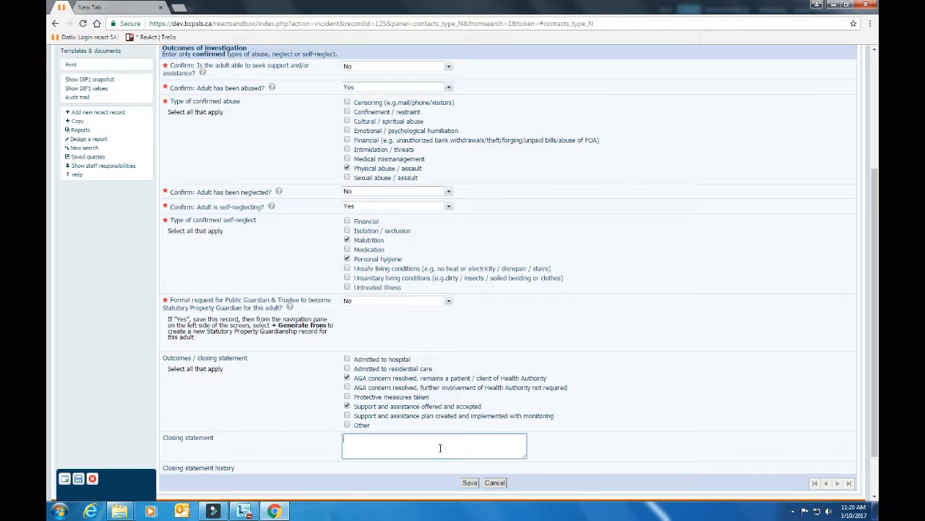
Step: Save the outcomes, then address the feedback email to the record's handler and one additional recipient
{"action": "left_click", "coordinate": [470, 482]}
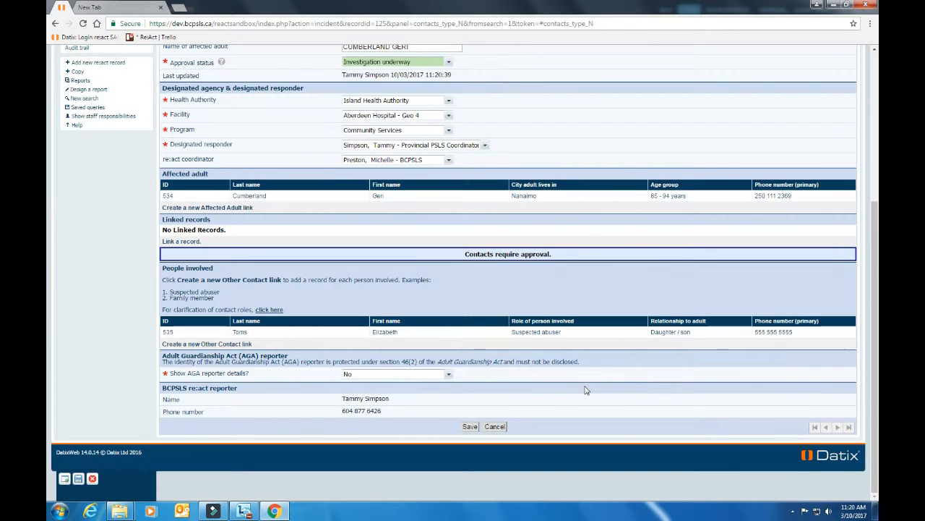
{"action": "scroll", "coordinate": [586, 389], "scroll_direction": "up", "scroll_amount": 1}
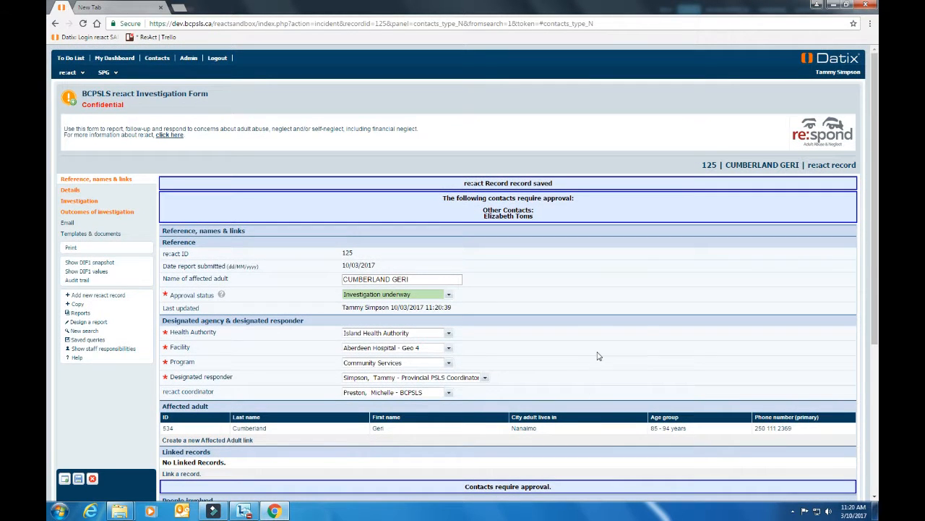
{"action": "left_click", "coordinate": [67, 224]}
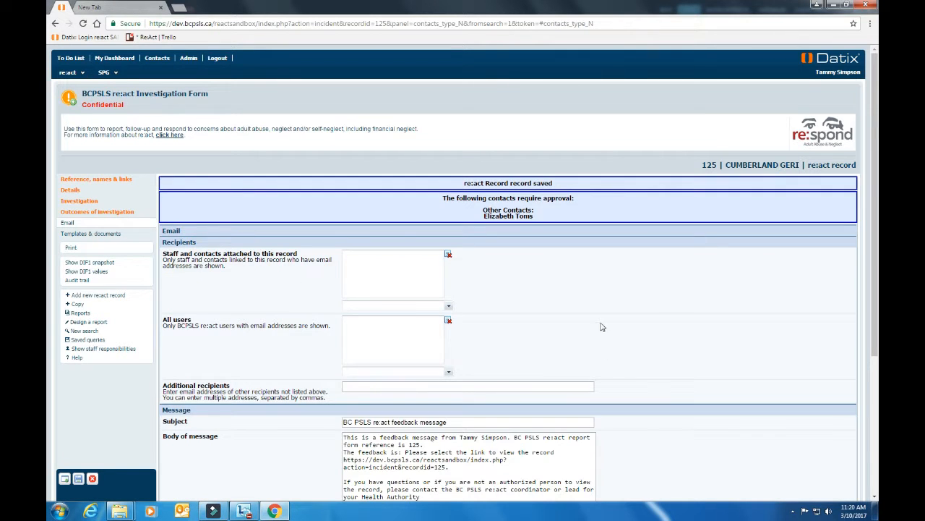
{"action": "scroll", "coordinate": [603, 327], "scroll_direction": "down", "scroll_amount": 1}
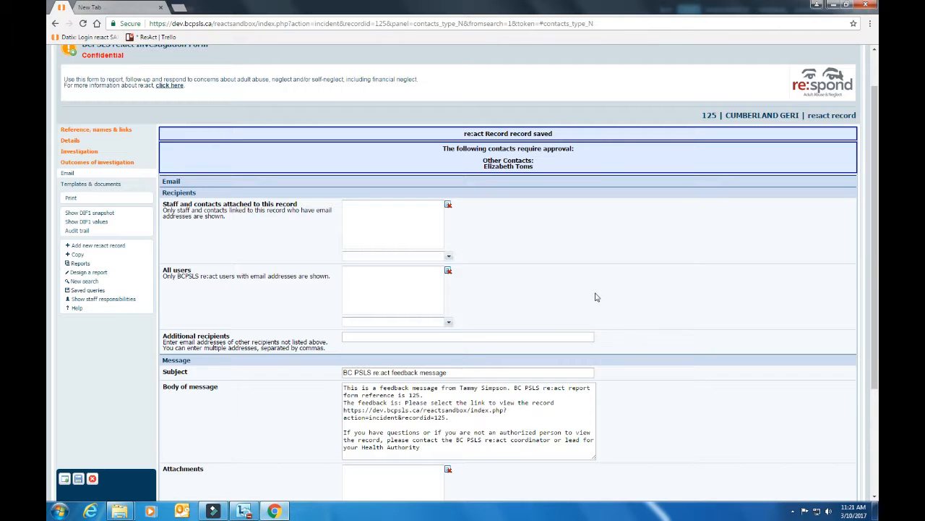
{"action": "left_click", "coordinate": [448, 257]}
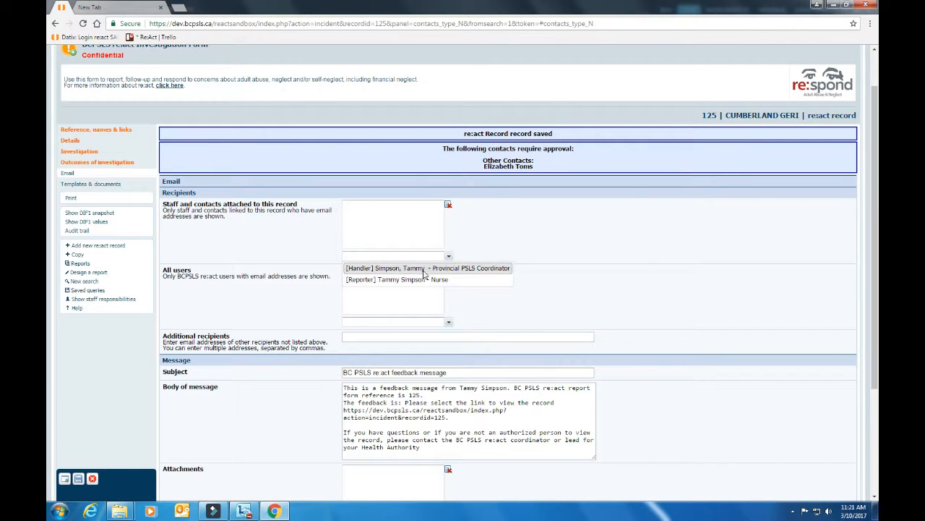
{"action": "left_click", "coordinate": [426, 269]}
{"action": "scroll", "coordinate": [587, 276], "scroll_direction": "down", "scroll_amount": 1}
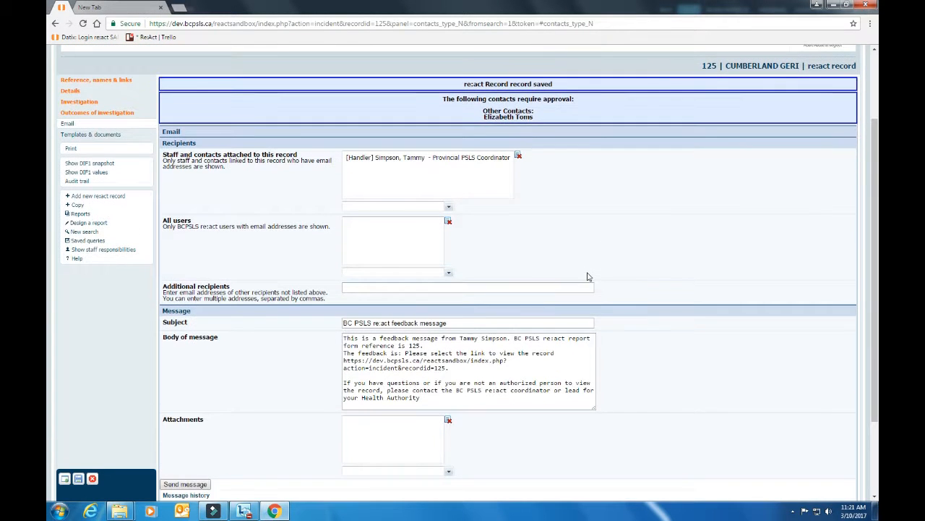
{"action": "left_click", "coordinate": [351, 288]}
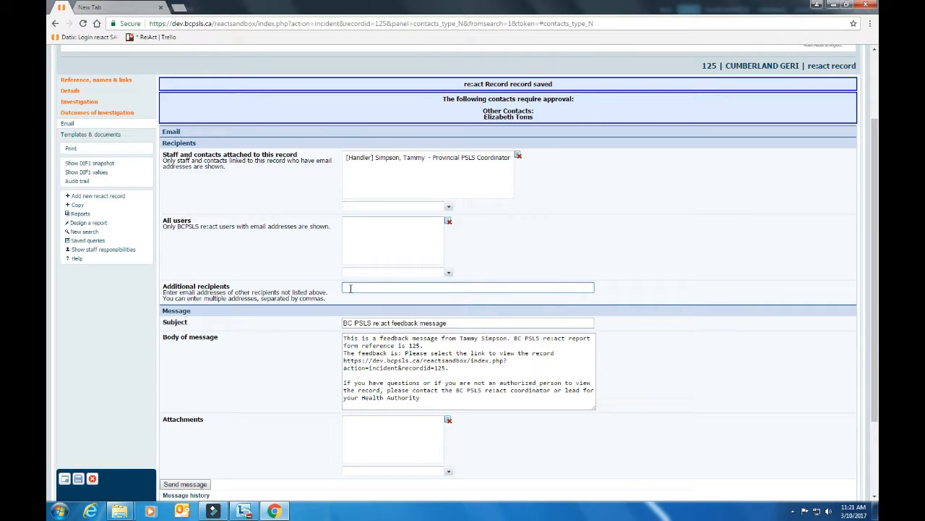
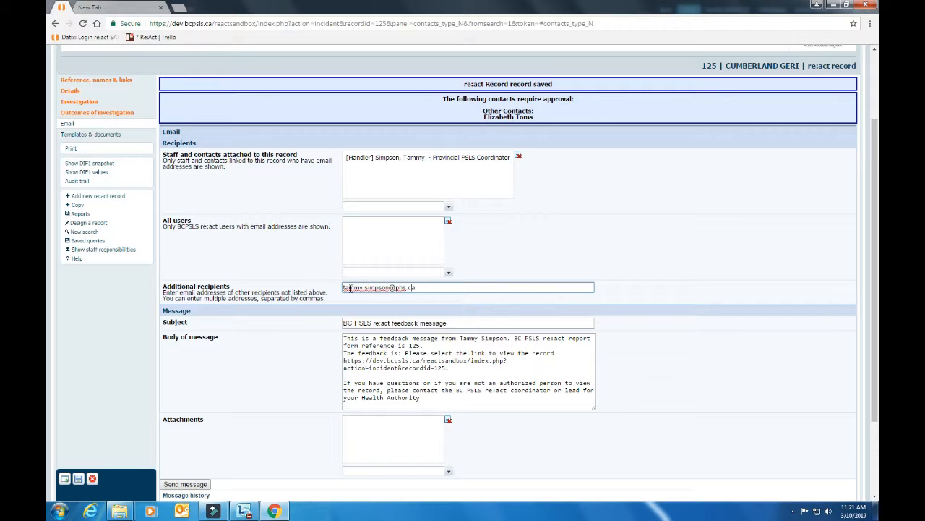
{"action": "type", "text": "a"}
Step: Add the line 'Lets meet soon to discuss' to the message, send it, and save the record
{"action": "left_click", "coordinate": [425, 405]}
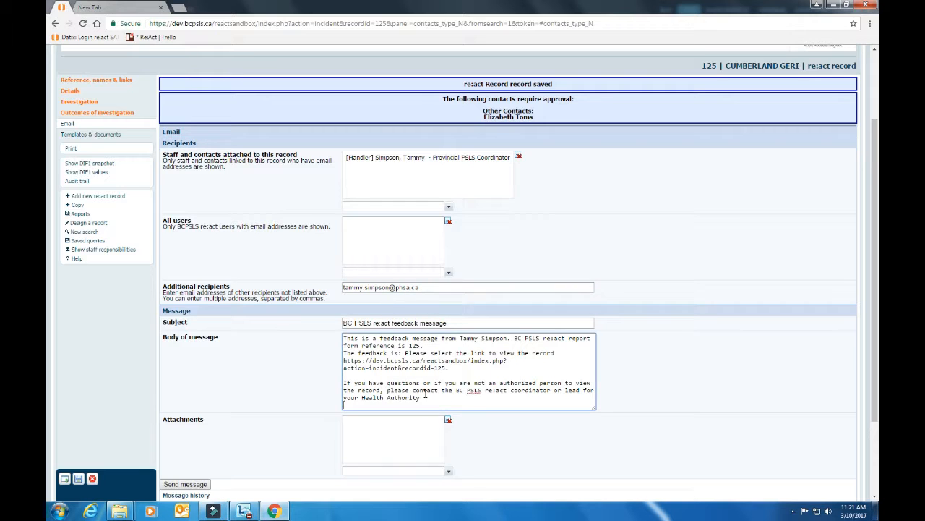
{"action": "key", "text": "Return"}
{"action": "key", "text": "Return"}
{"action": "type", "text": "Lets"}
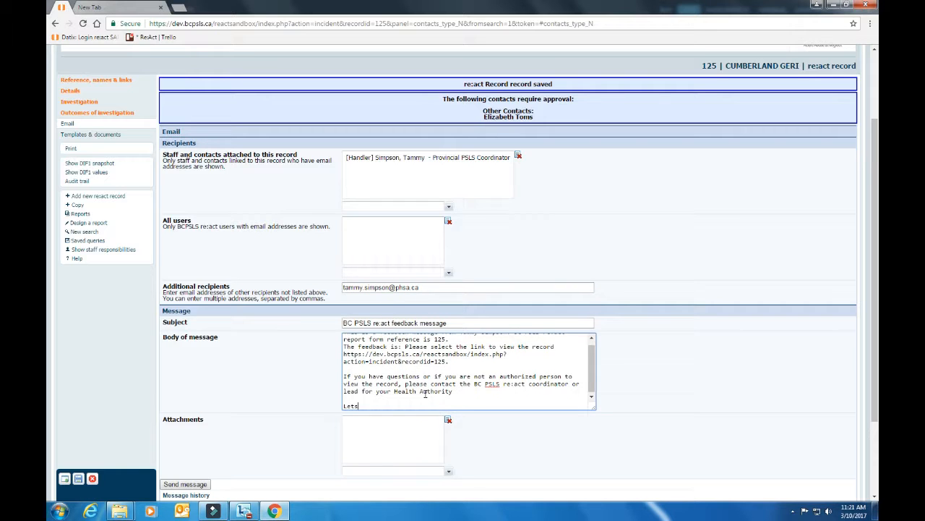
{"action": "type", "text": " meet soon to discuss"}
{"action": "scroll", "coordinate": [440, 419], "scroll_direction": "down", "scroll_amount": 3}
{"action": "left_click", "coordinate": [185, 386]}
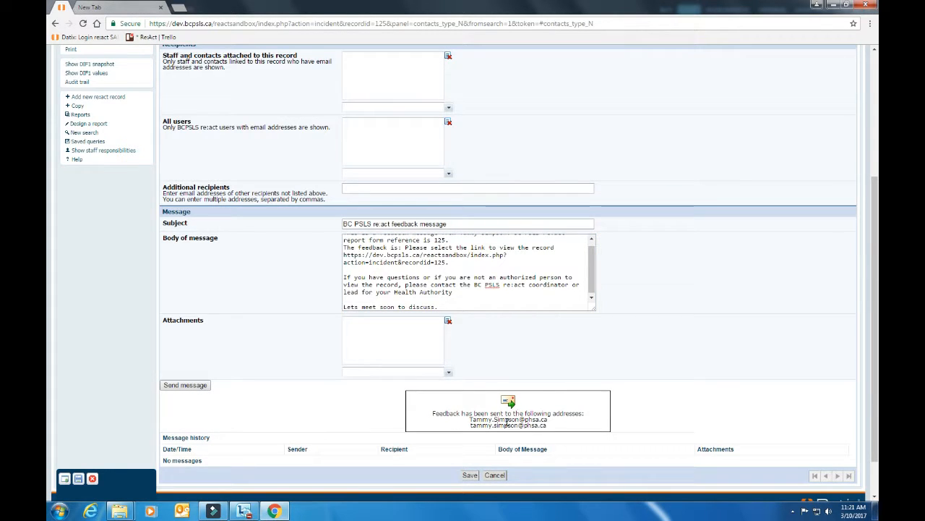
{"action": "left_click", "coordinate": [470, 475]}
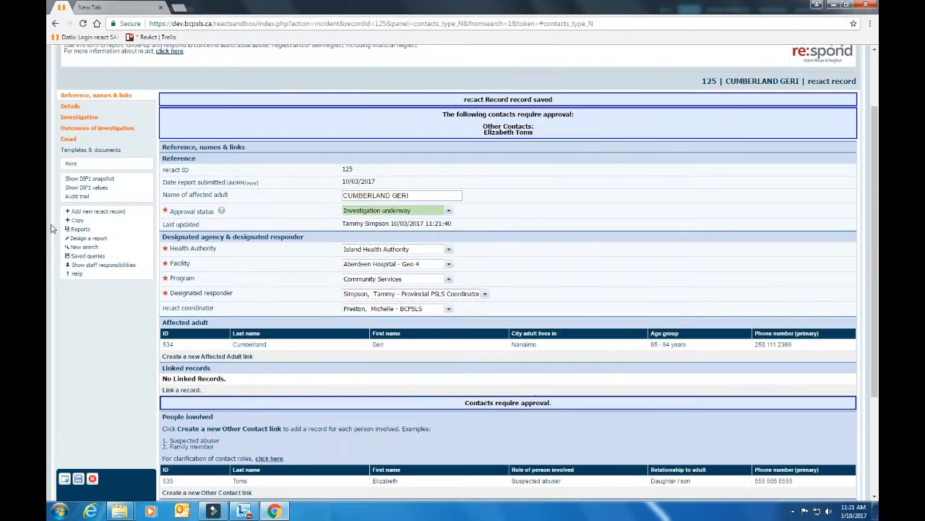
Step: Check record 125's Email message history for the sent feedback messages
{"action": "left_click", "coordinate": [68, 139]}
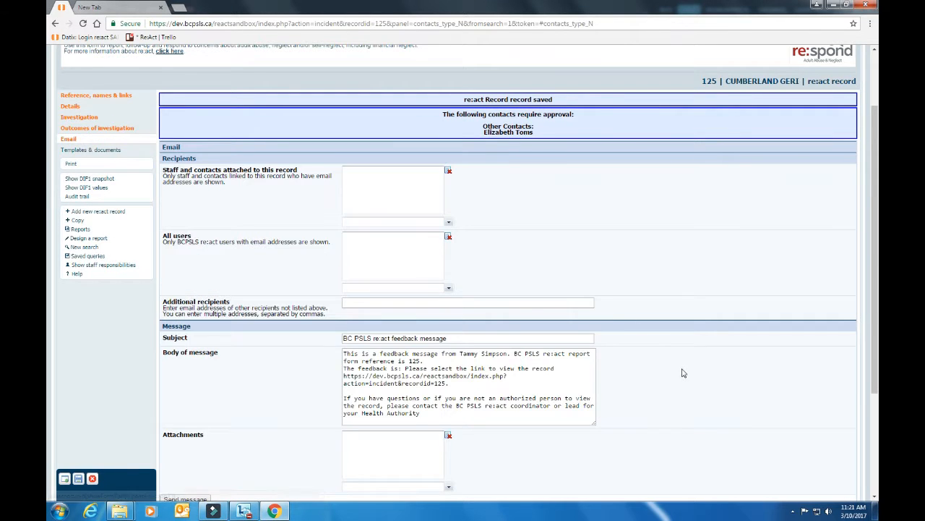
{"action": "scroll", "coordinate": [683, 376], "scroll_direction": "down", "scroll_amount": 3}
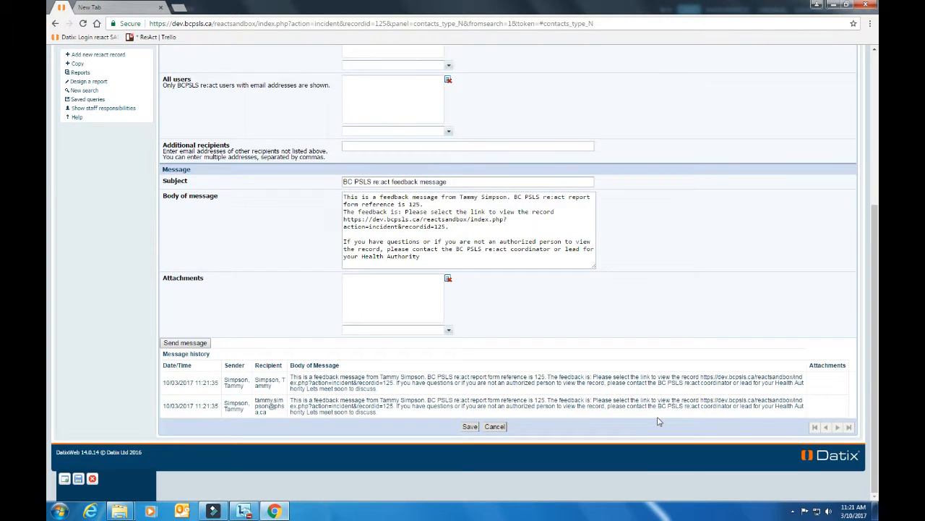
{"action": "scroll", "coordinate": [727, 344], "scroll_direction": "up", "scroll_amount": 1}
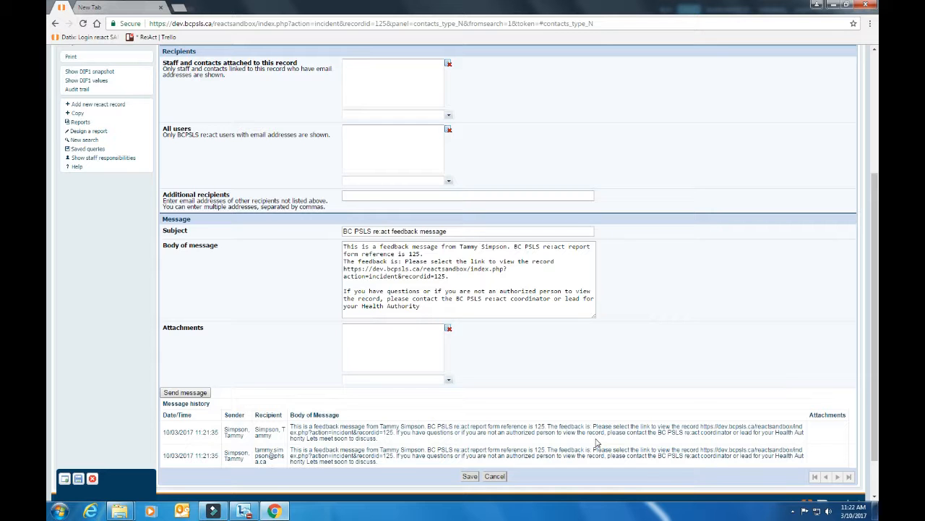
{"action": "scroll", "coordinate": [289, 325], "scroll_direction": "up", "scroll_amount": 5}
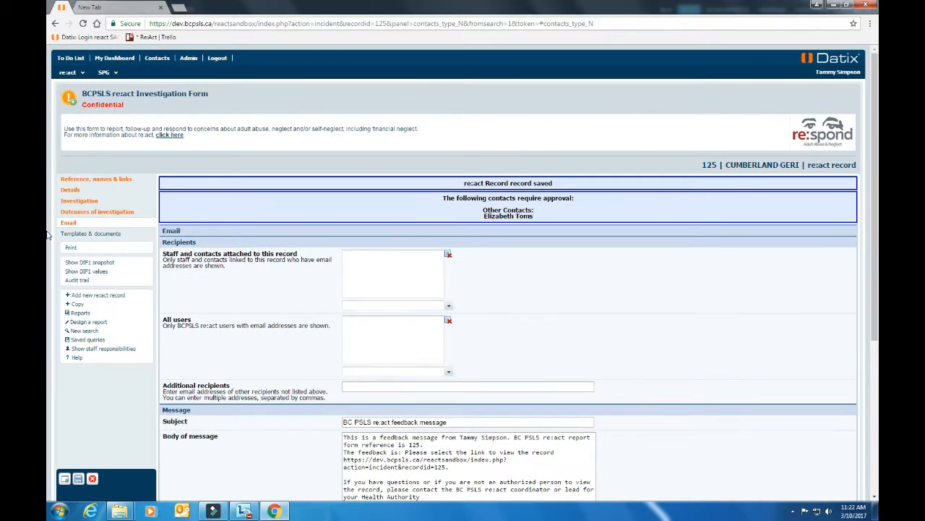
Step: Attach the BCPSLS react User Form January 2017 file as a Support & Assistance Plan described 'March 2 plan'
{"action": "left_click", "coordinate": [90, 235]}
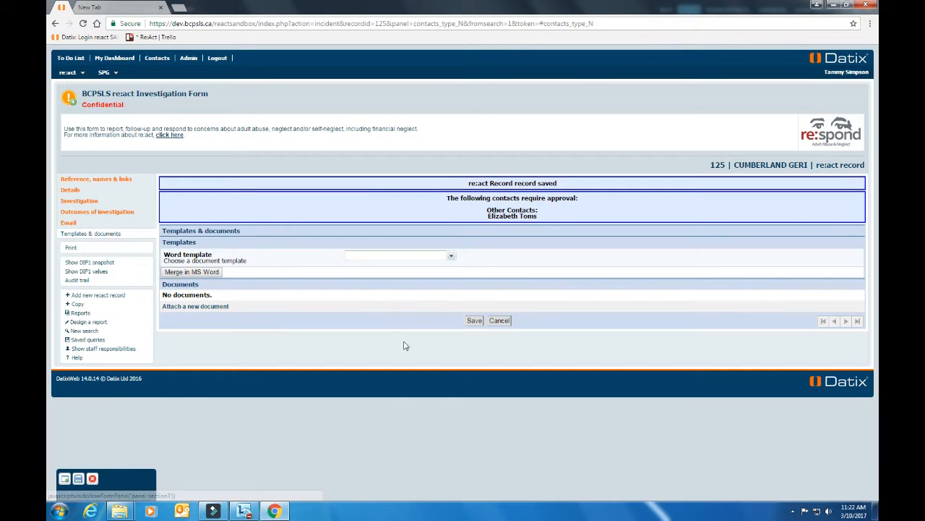
{"action": "left_click", "coordinate": [225, 308]}
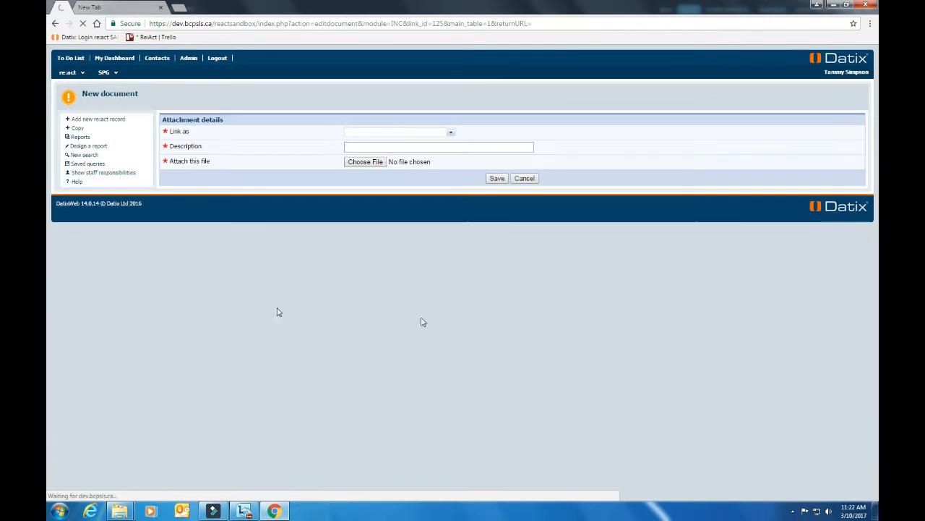
{"action": "left_click", "coordinate": [450, 132]}
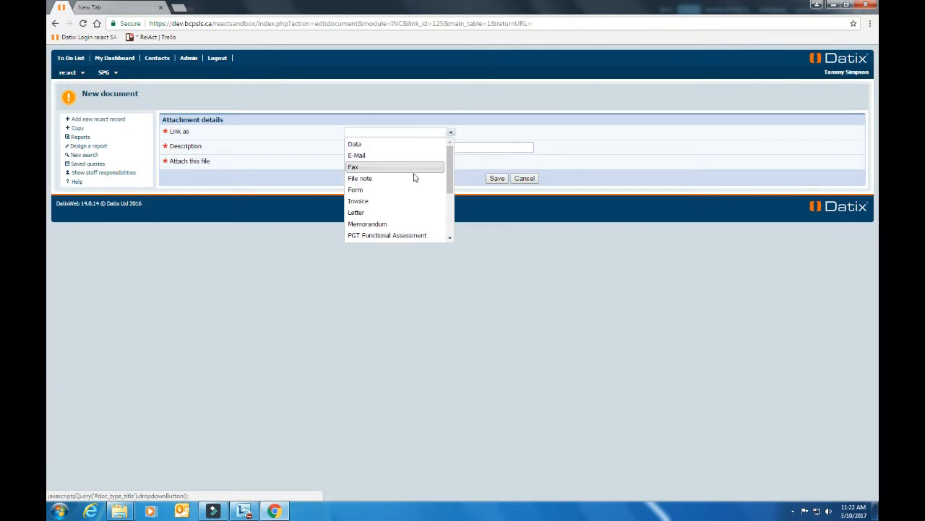
{"action": "left_click_drag", "start_coordinate": [447, 178], "coordinate": [456, 223]}
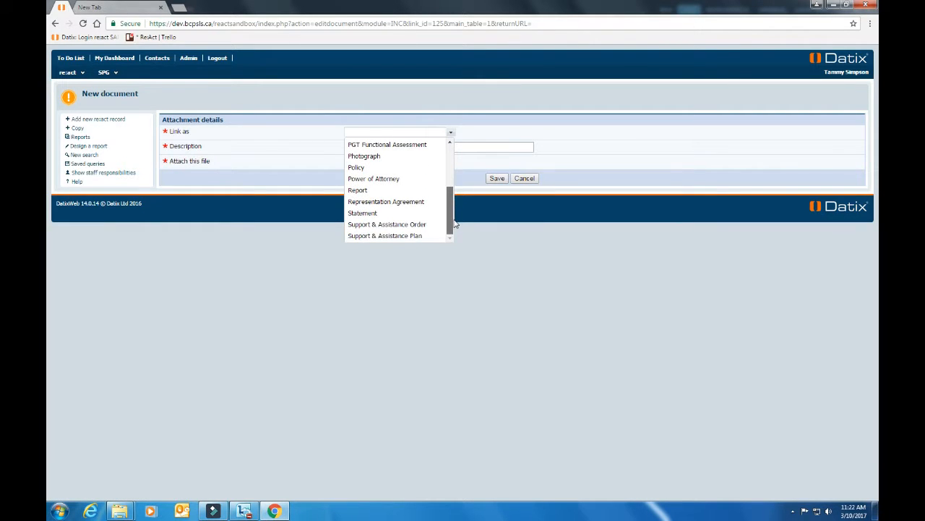
{"action": "left_click", "coordinate": [417, 239]}
{"action": "left_click", "coordinate": [409, 146]}
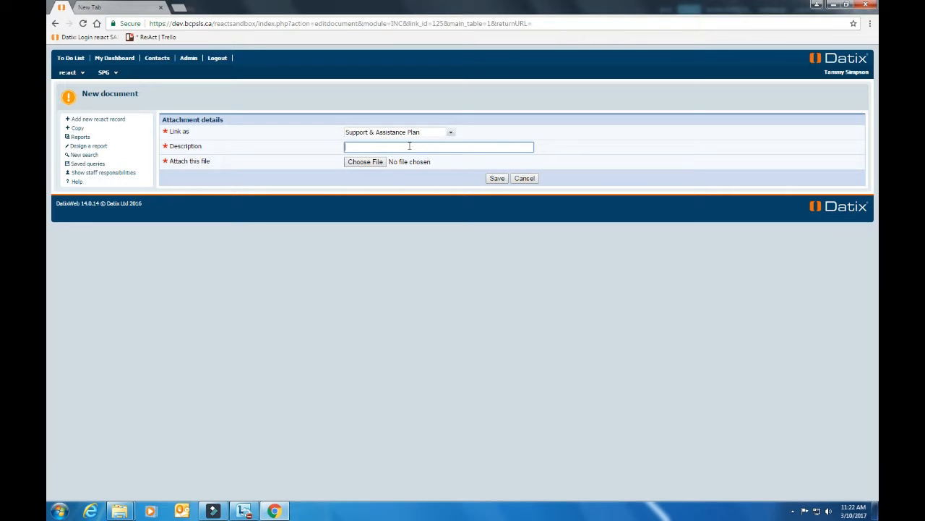
{"action": "type", "text": "March 2 plan"}
{"action": "left_click", "coordinate": [365, 163]}
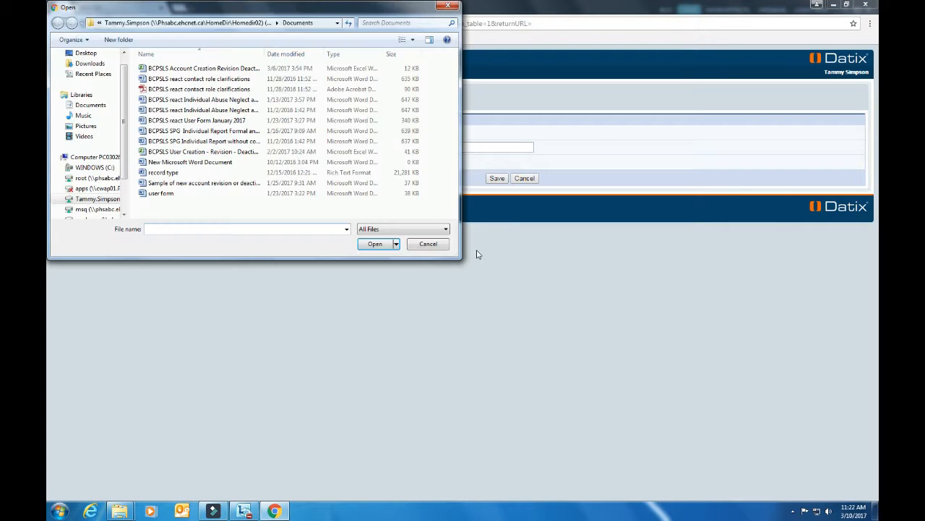
{"action": "left_click", "coordinate": [246, 123]}
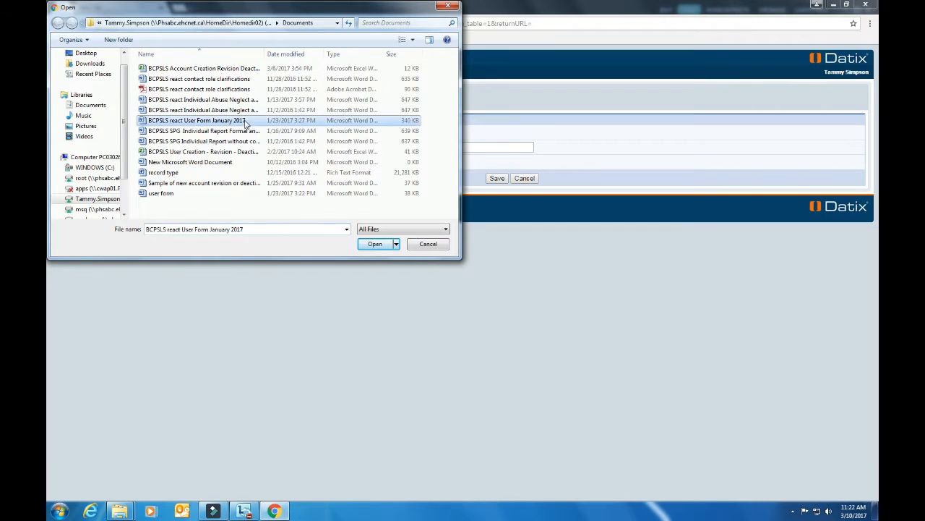
{"action": "left_click", "coordinate": [377, 246]}
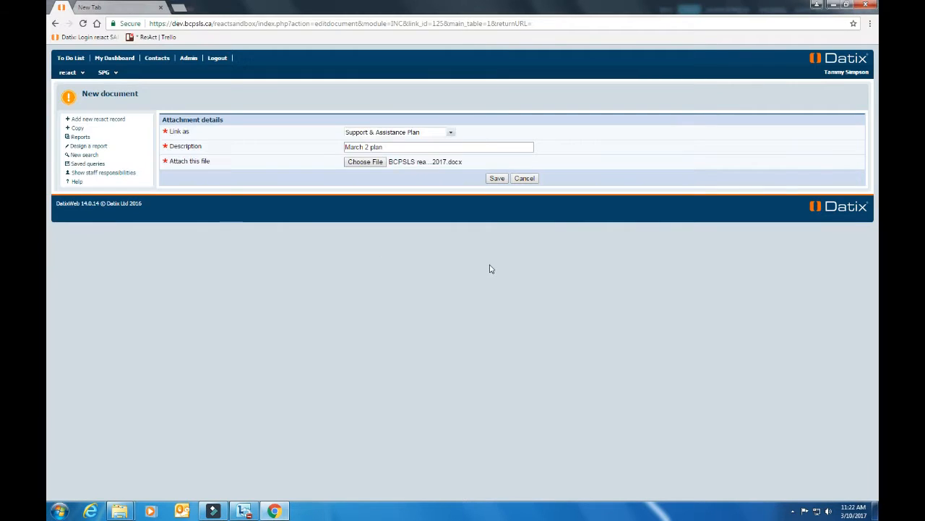
{"action": "left_click", "coordinate": [497, 178]}
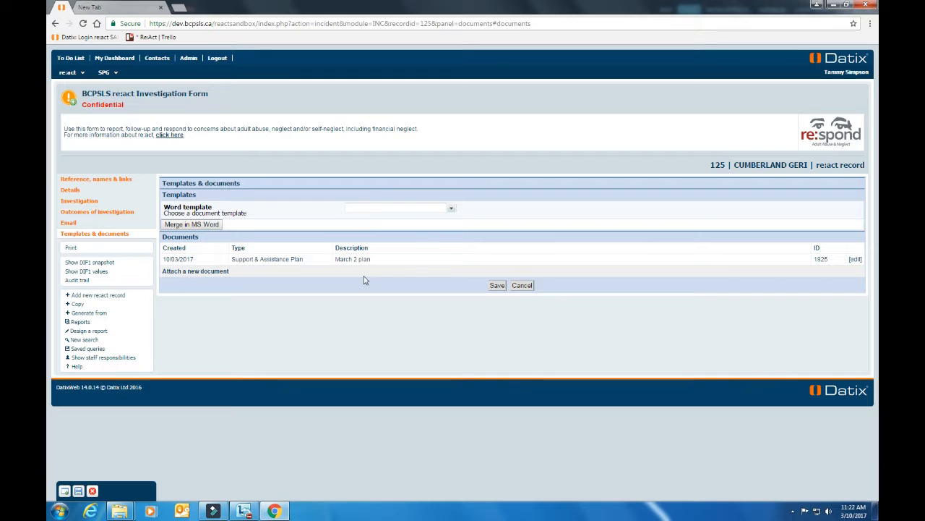
Step: Merge the affected adult into the Individual Abuse Neglect and Self-Neglect Report template and open 1834.docx
{"action": "left_click", "coordinate": [451, 211]}
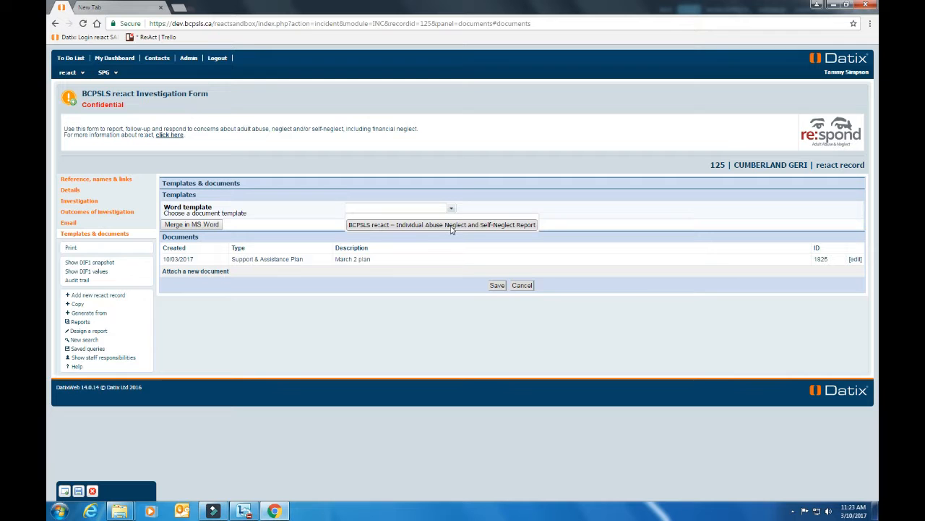
{"action": "left_click", "coordinate": [451, 225]}
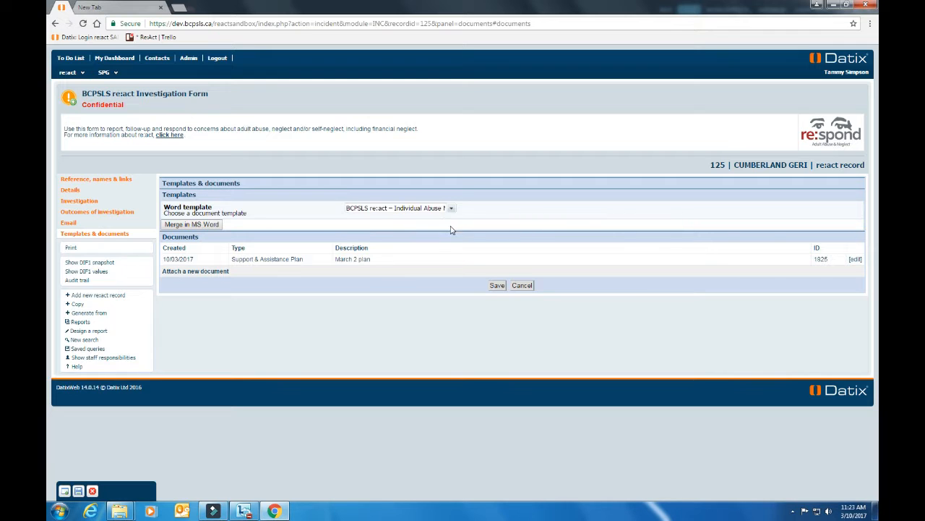
{"action": "left_click", "coordinate": [196, 226]}
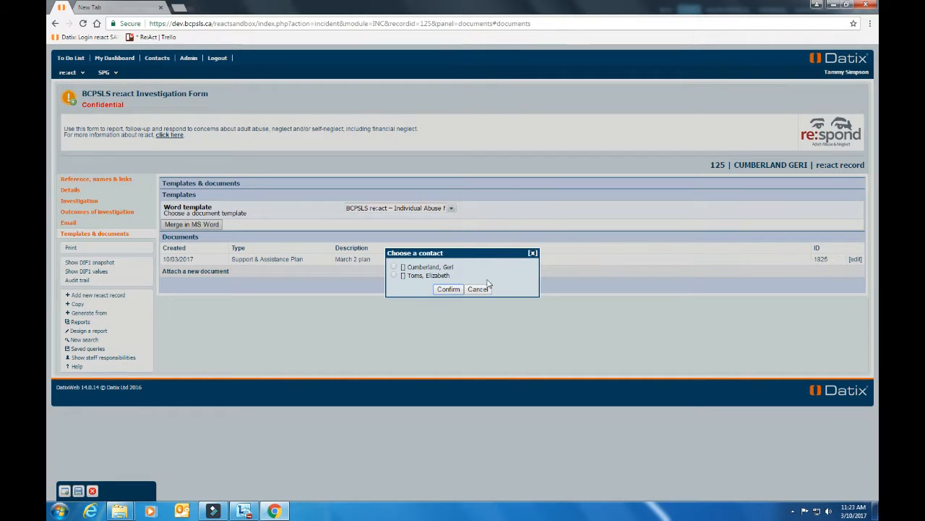
{"action": "left_click", "coordinate": [393, 266]}
{"action": "left_click", "coordinate": [456, 290]}
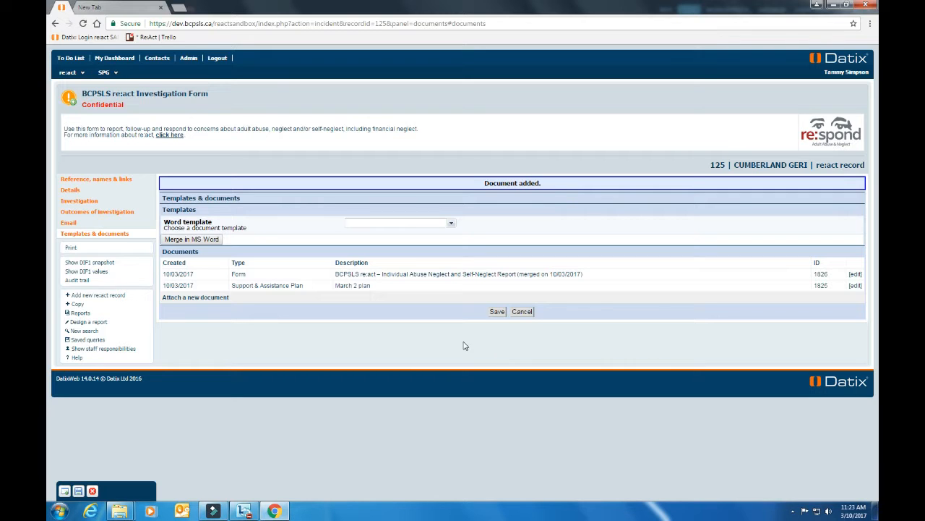
{"action": "left_click", "coordinate": [438, 277]}
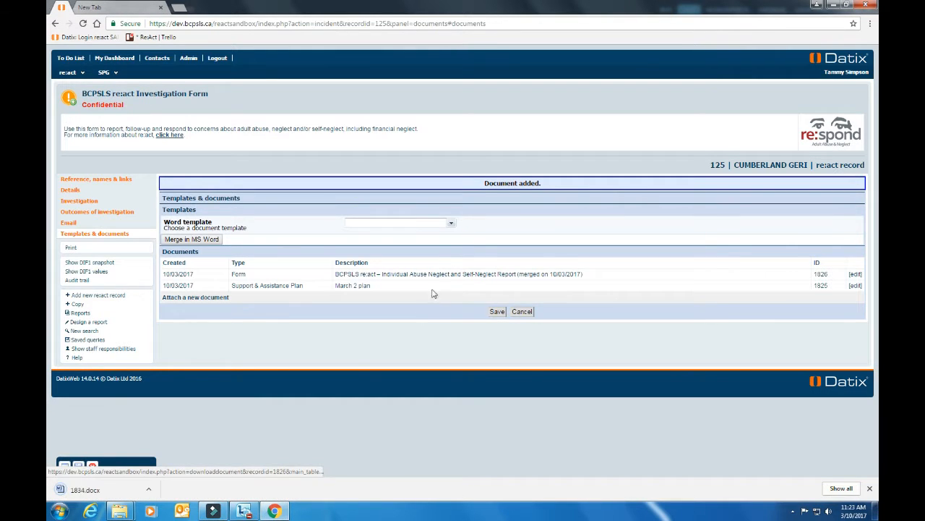
{"action": "left_click", "coordinate": [106, 491]}
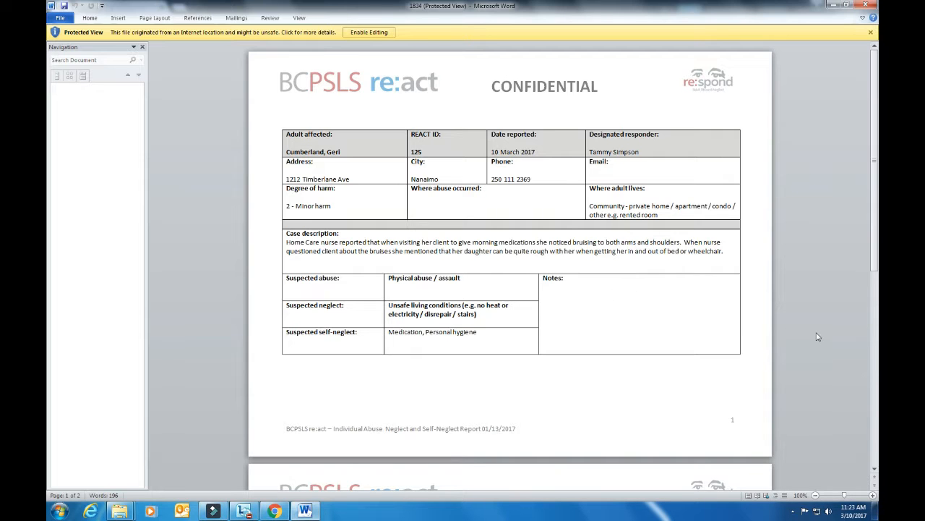
Step: Read through both pages of report 1834 and close the Protected View warning
{"action": "scroll", "coordinate": [818, 336], "scroll_direction": "down", "scroll_amount": 8}
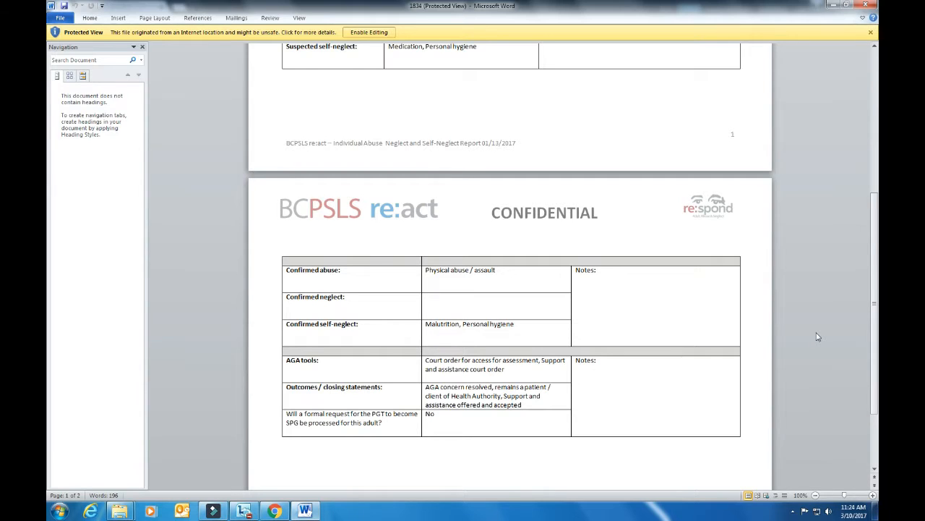
{"action": "scroll", "coordinate": [447, 437], "scroll_direction": "up", "scroll_amount": 1}
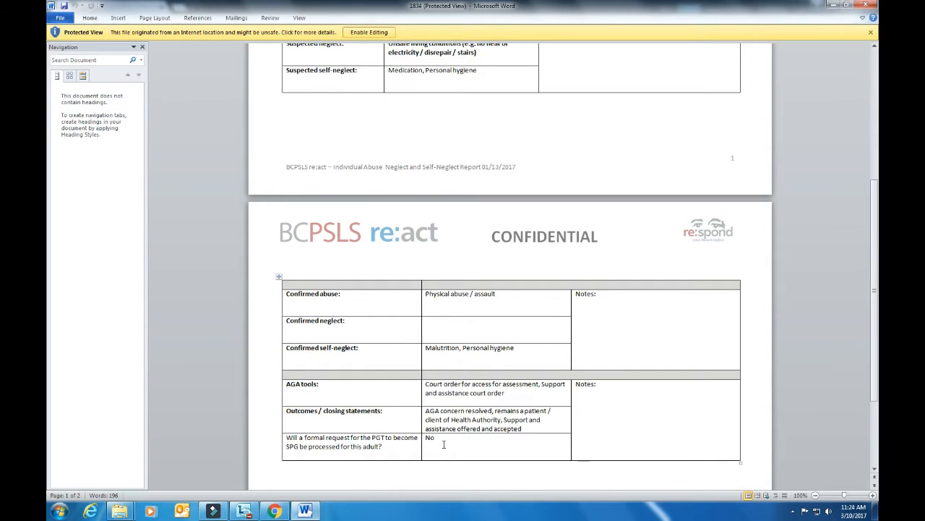
{"action": "scroll", "coordinate": [515, 419], "scroll_direction": "up", "scroll_amount": 7}
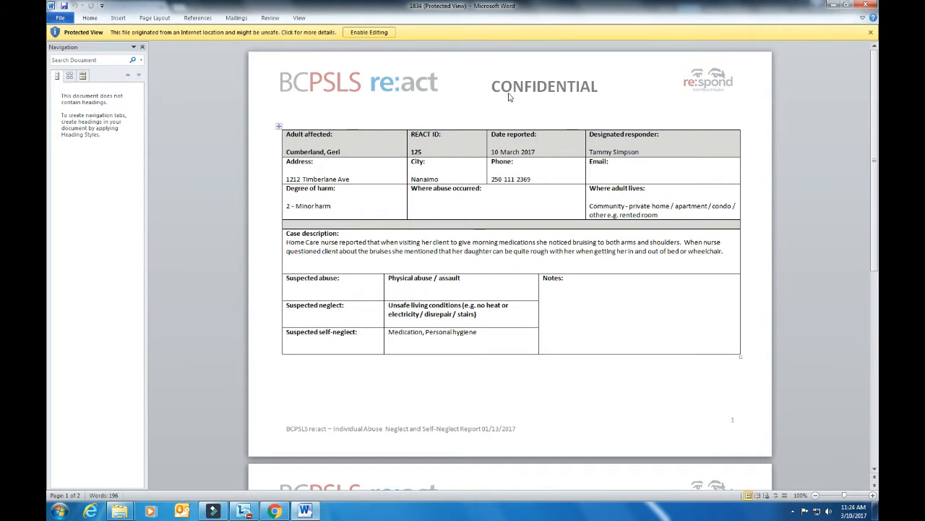
{"action": "left_click", "coordinate": [872, 33]}
Step: Close the Word report and save record 125 again, back at the top of the form
{"action": "left_click", "coordinate": [866, 5]}
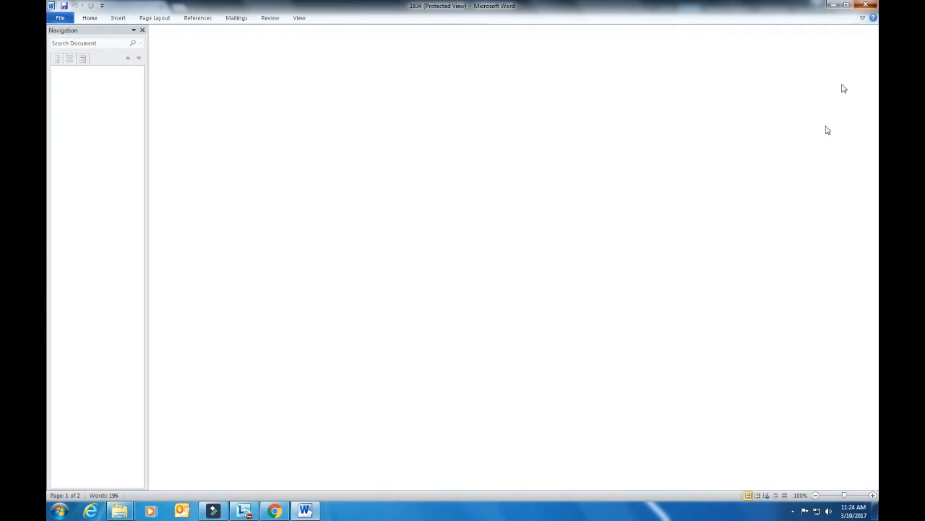
{"action": "left_click", "coordinate": [497, 312]}
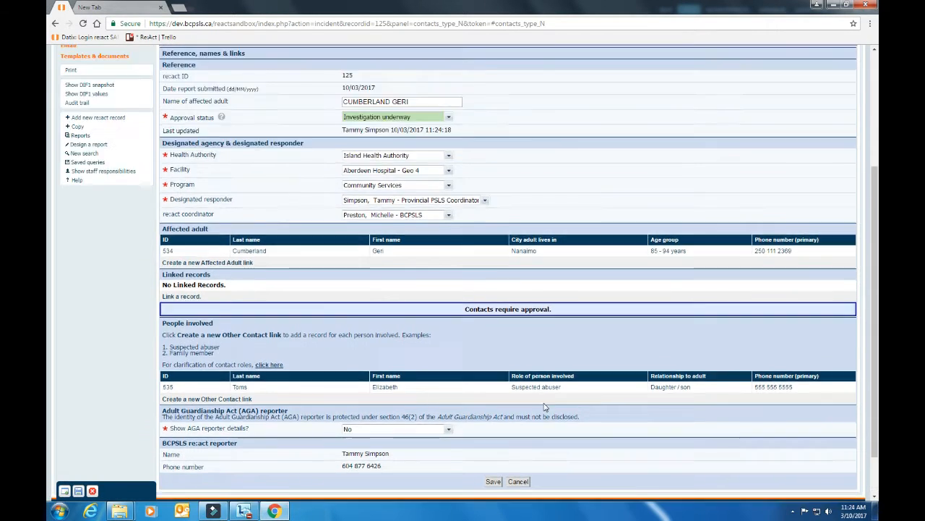
{"action": "scroll", "coordinate": [545, 408], "scroll_direction": "up", "scroll_amount": 2}
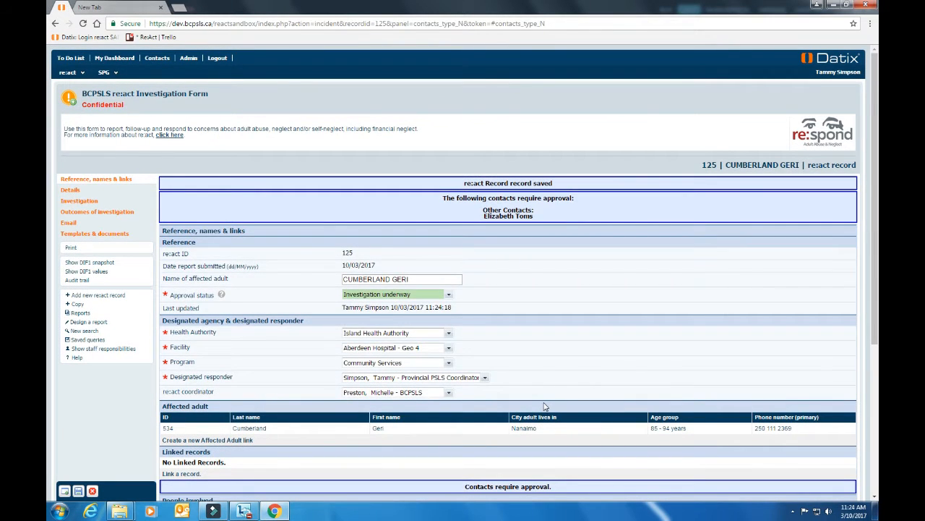